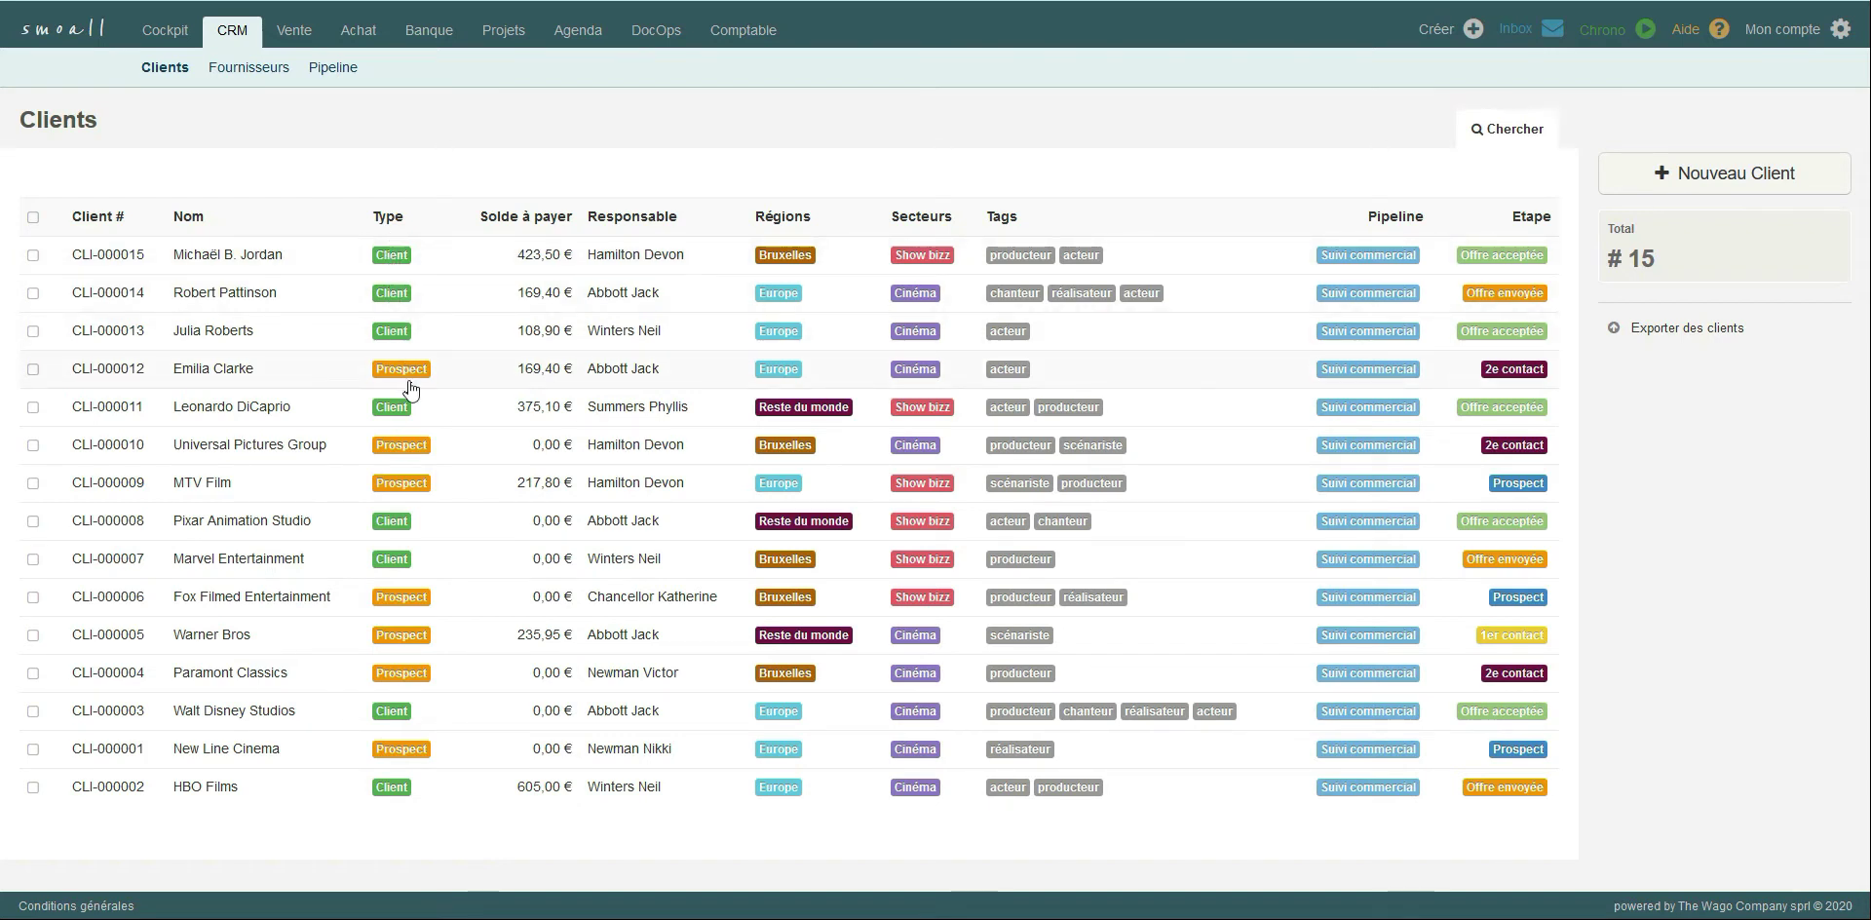
- Open the customizable client Type field from the account settings
click(1750, 39)
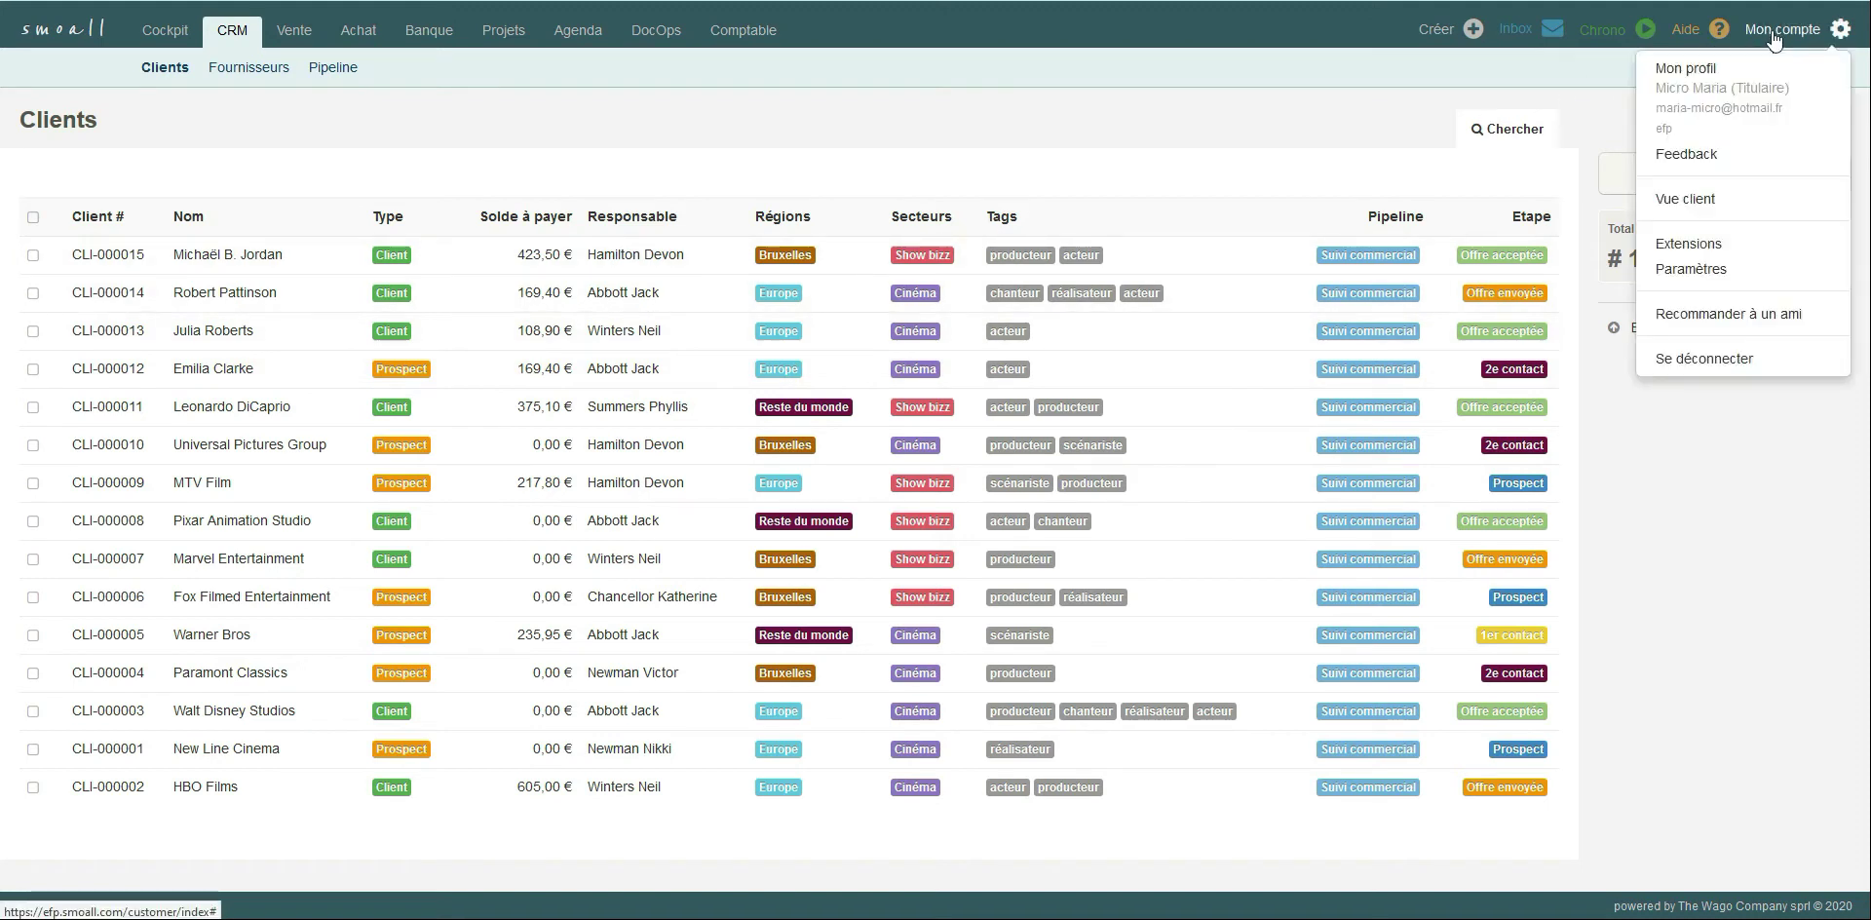
click(1714, 280)
click(1571, 309)
click(370, 293)
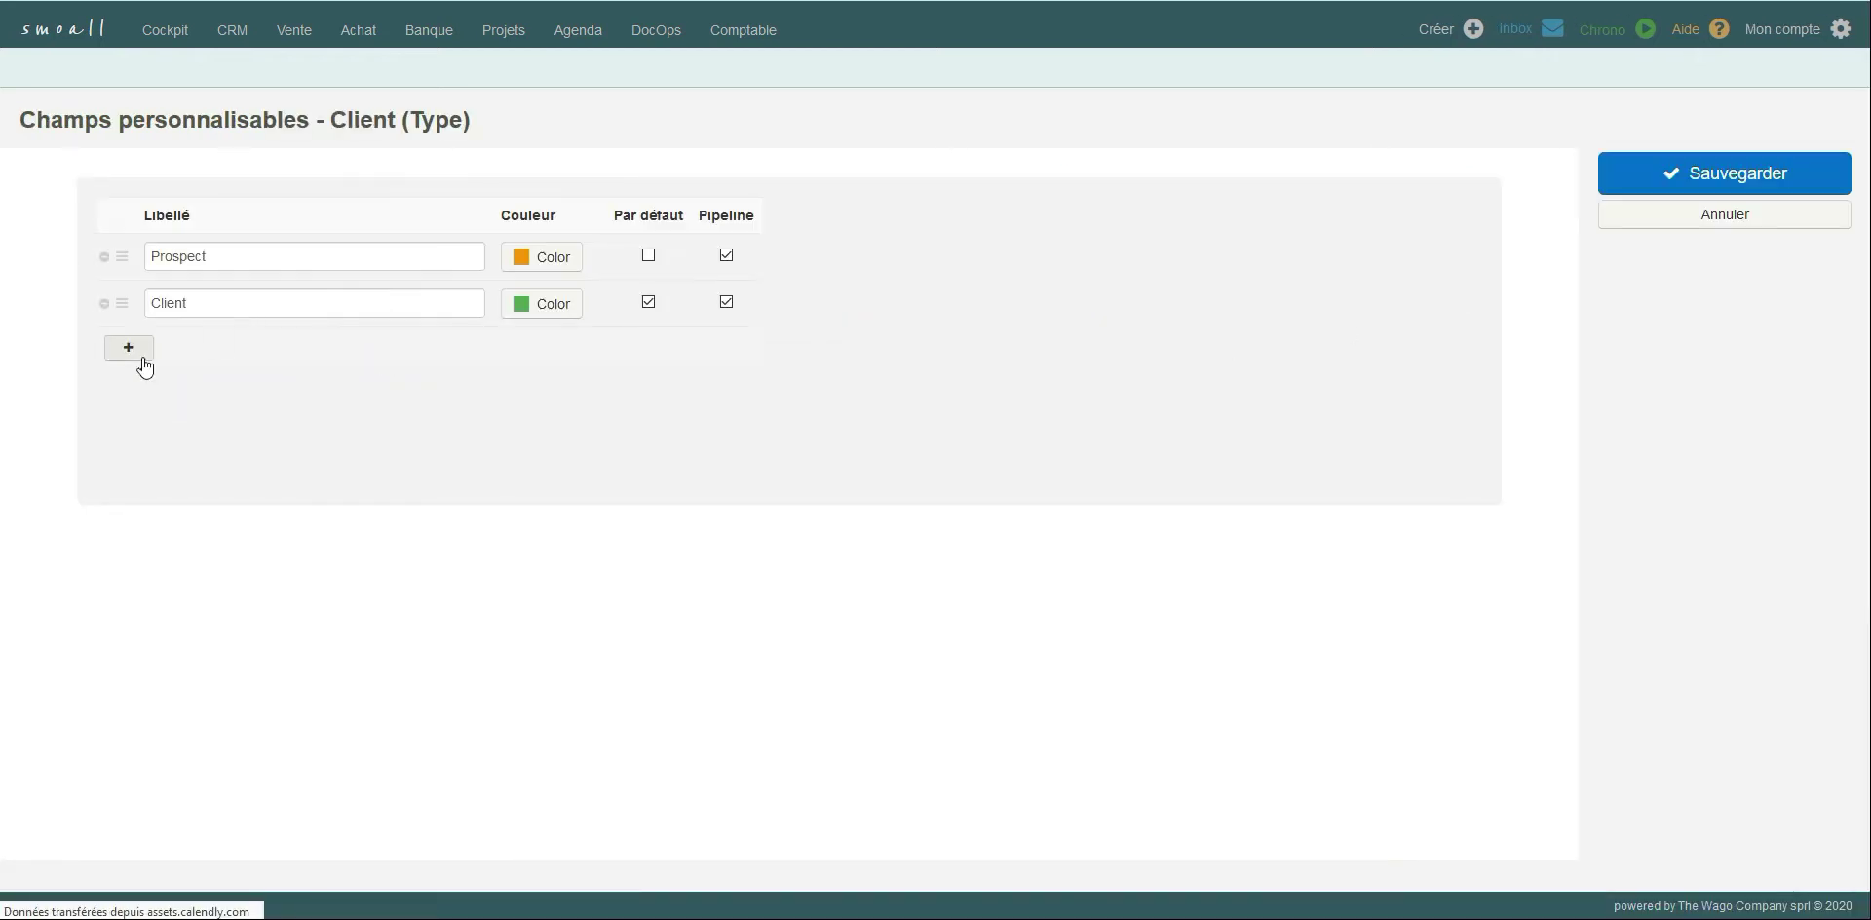
- Add a blank entry to the client types, then return to the client list without saving
click(132, 349)
click(190, 347)
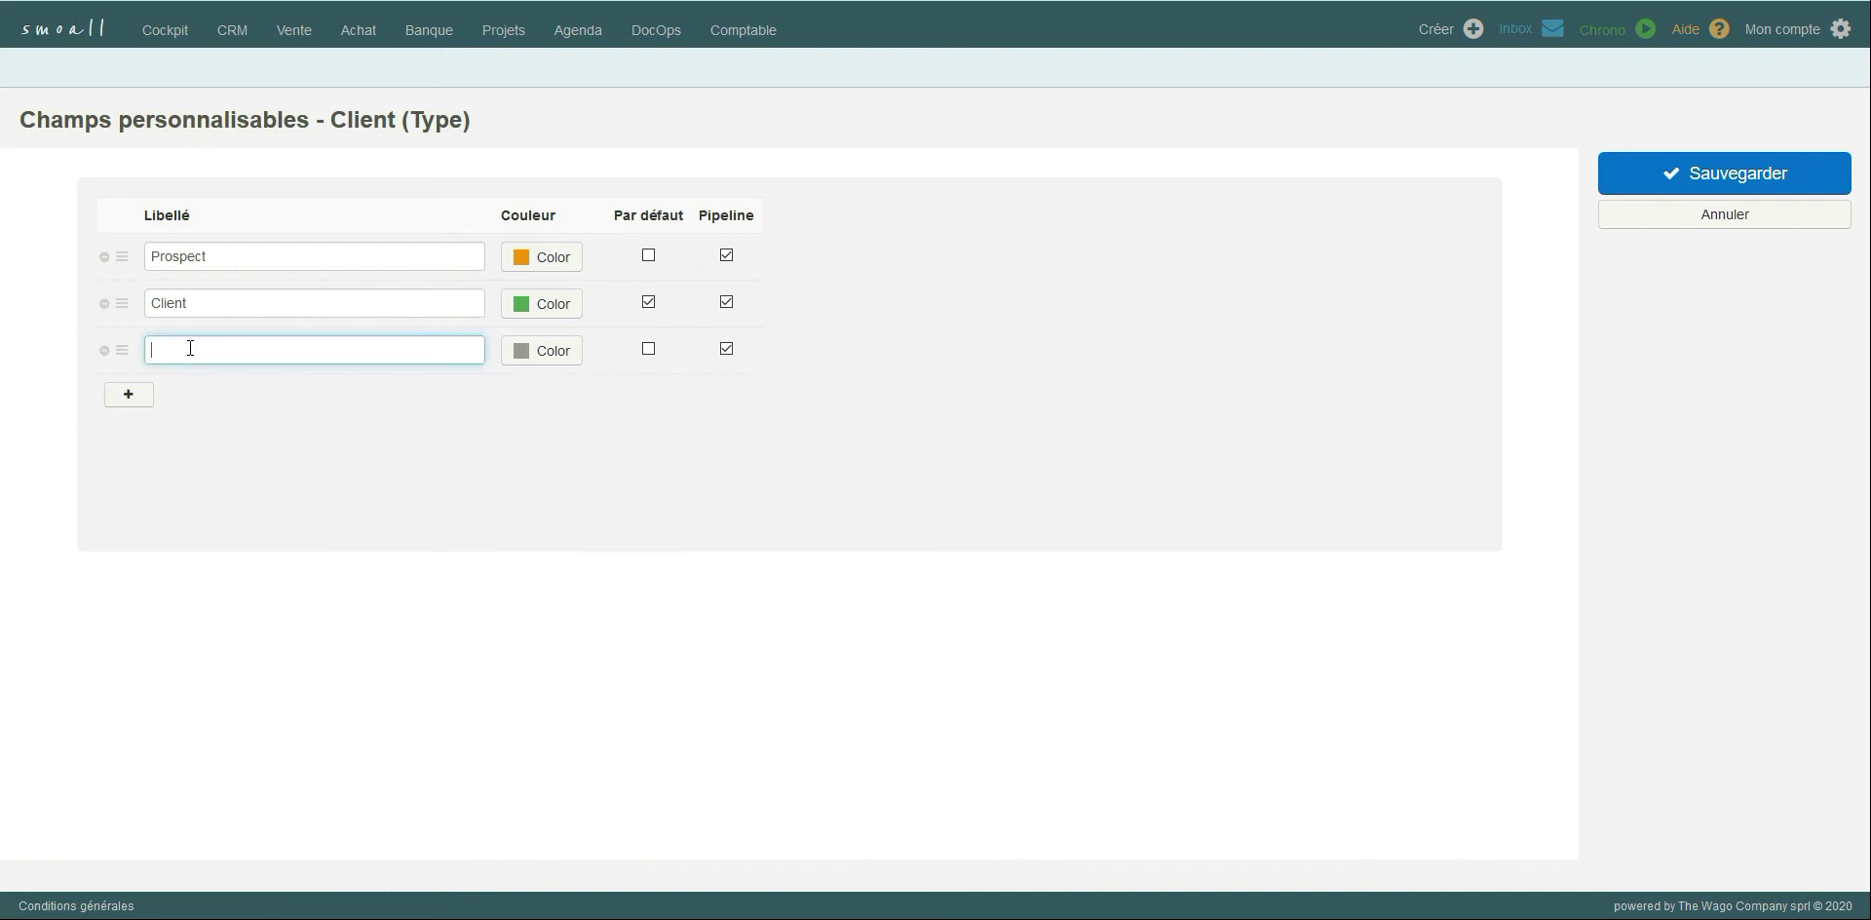
click(206, 307)
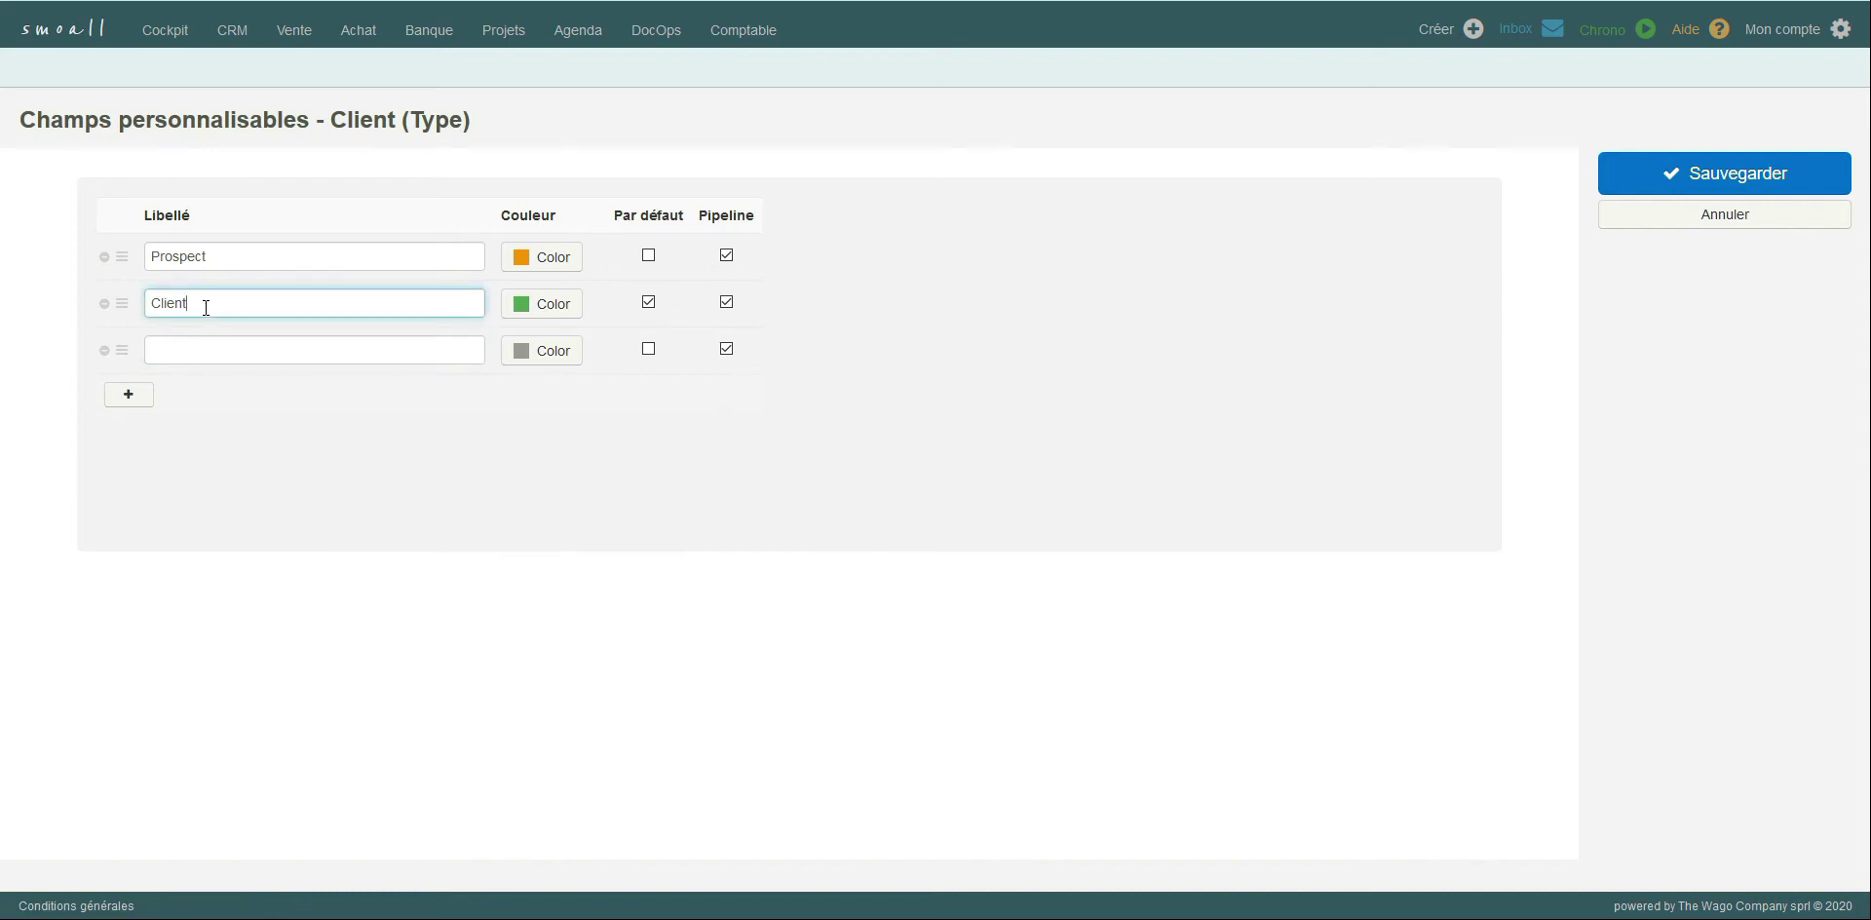
click(233, 32)
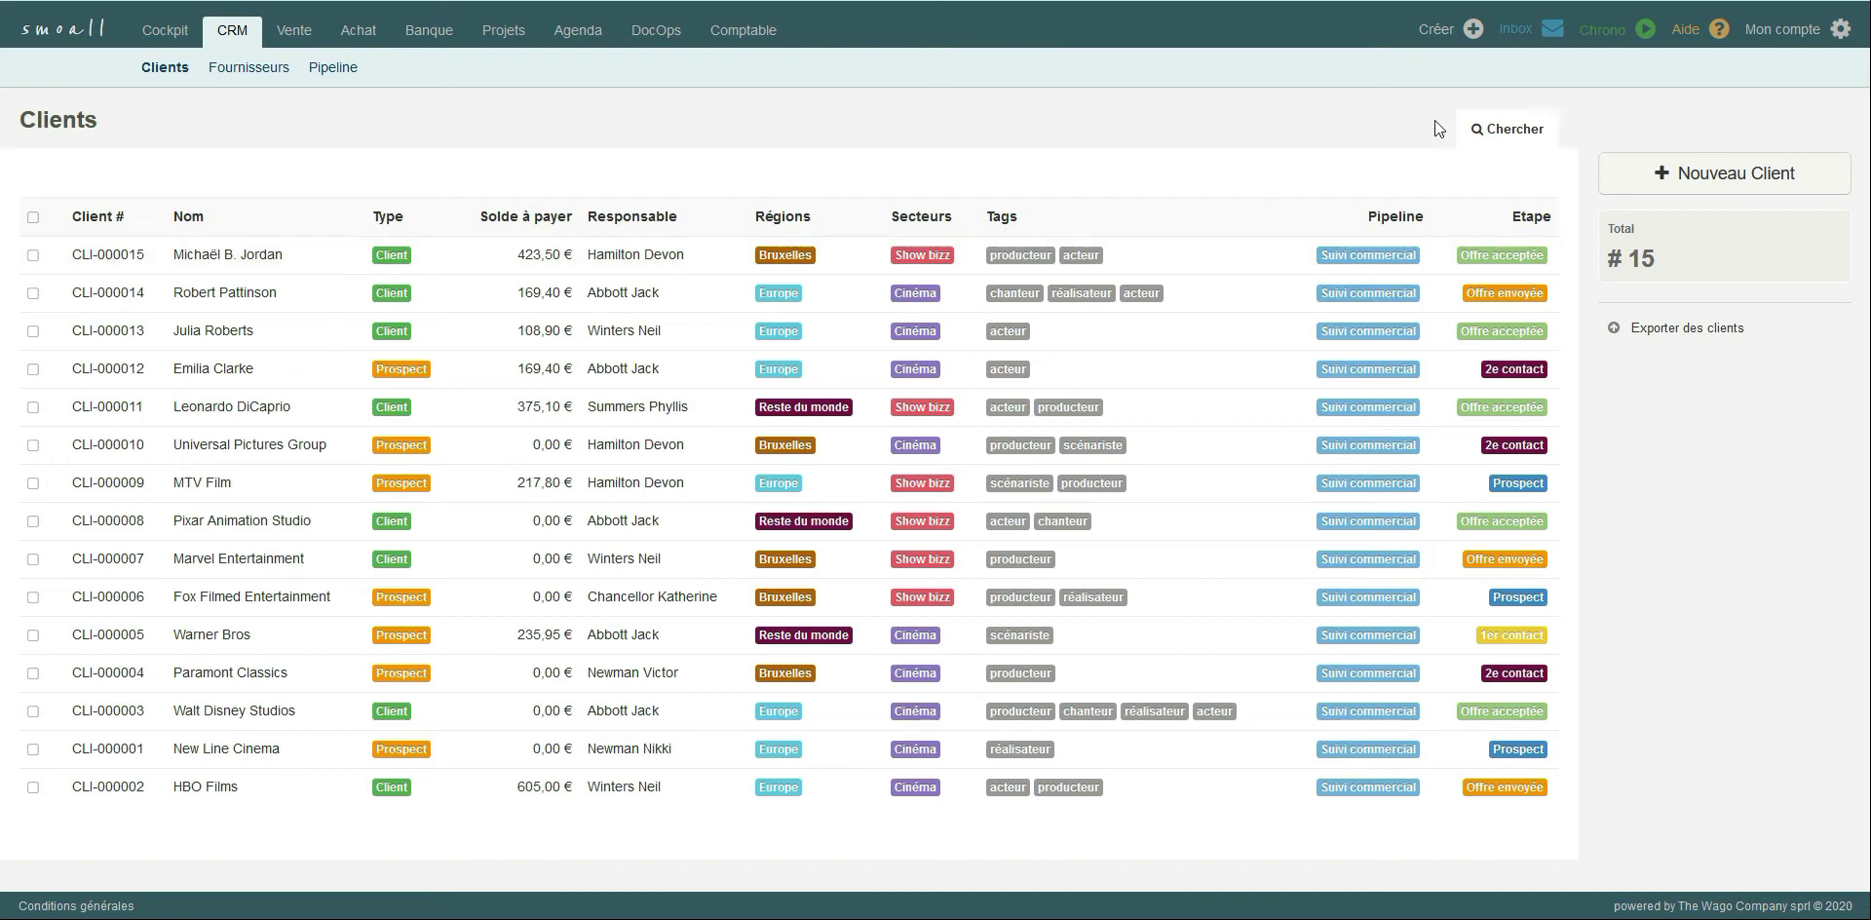
- Review the team members and their roles in the company settings, then return to the client list
click(1762, 37)
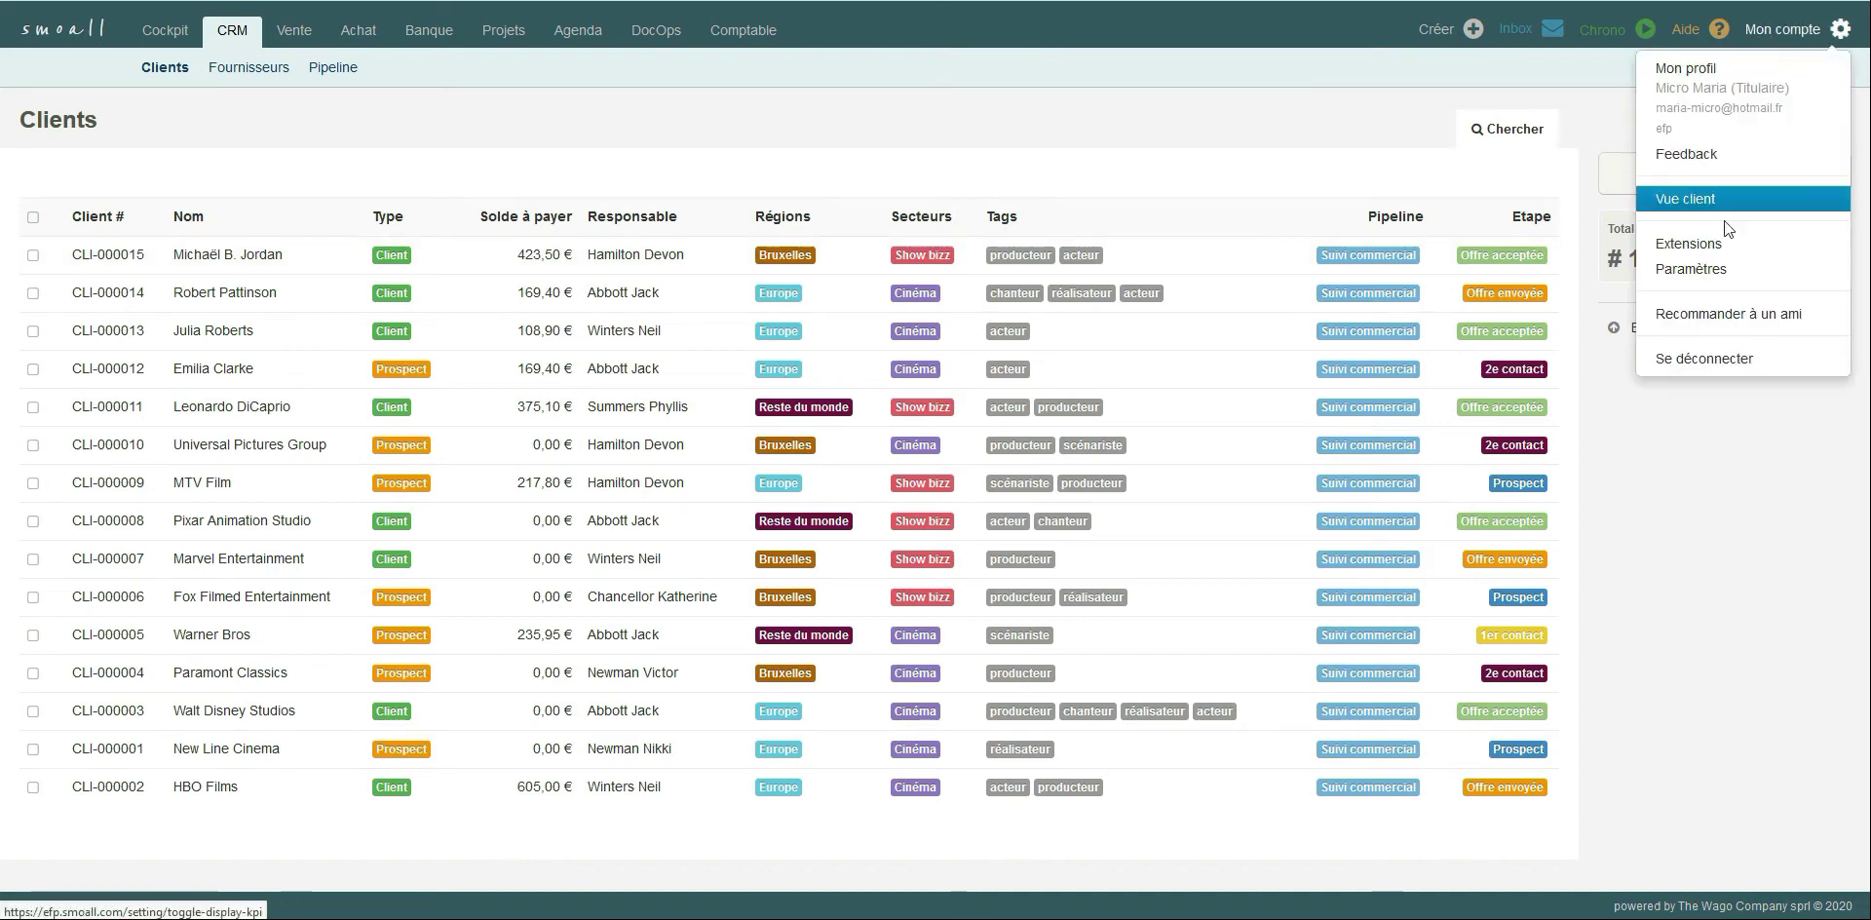
click(1704, 274)
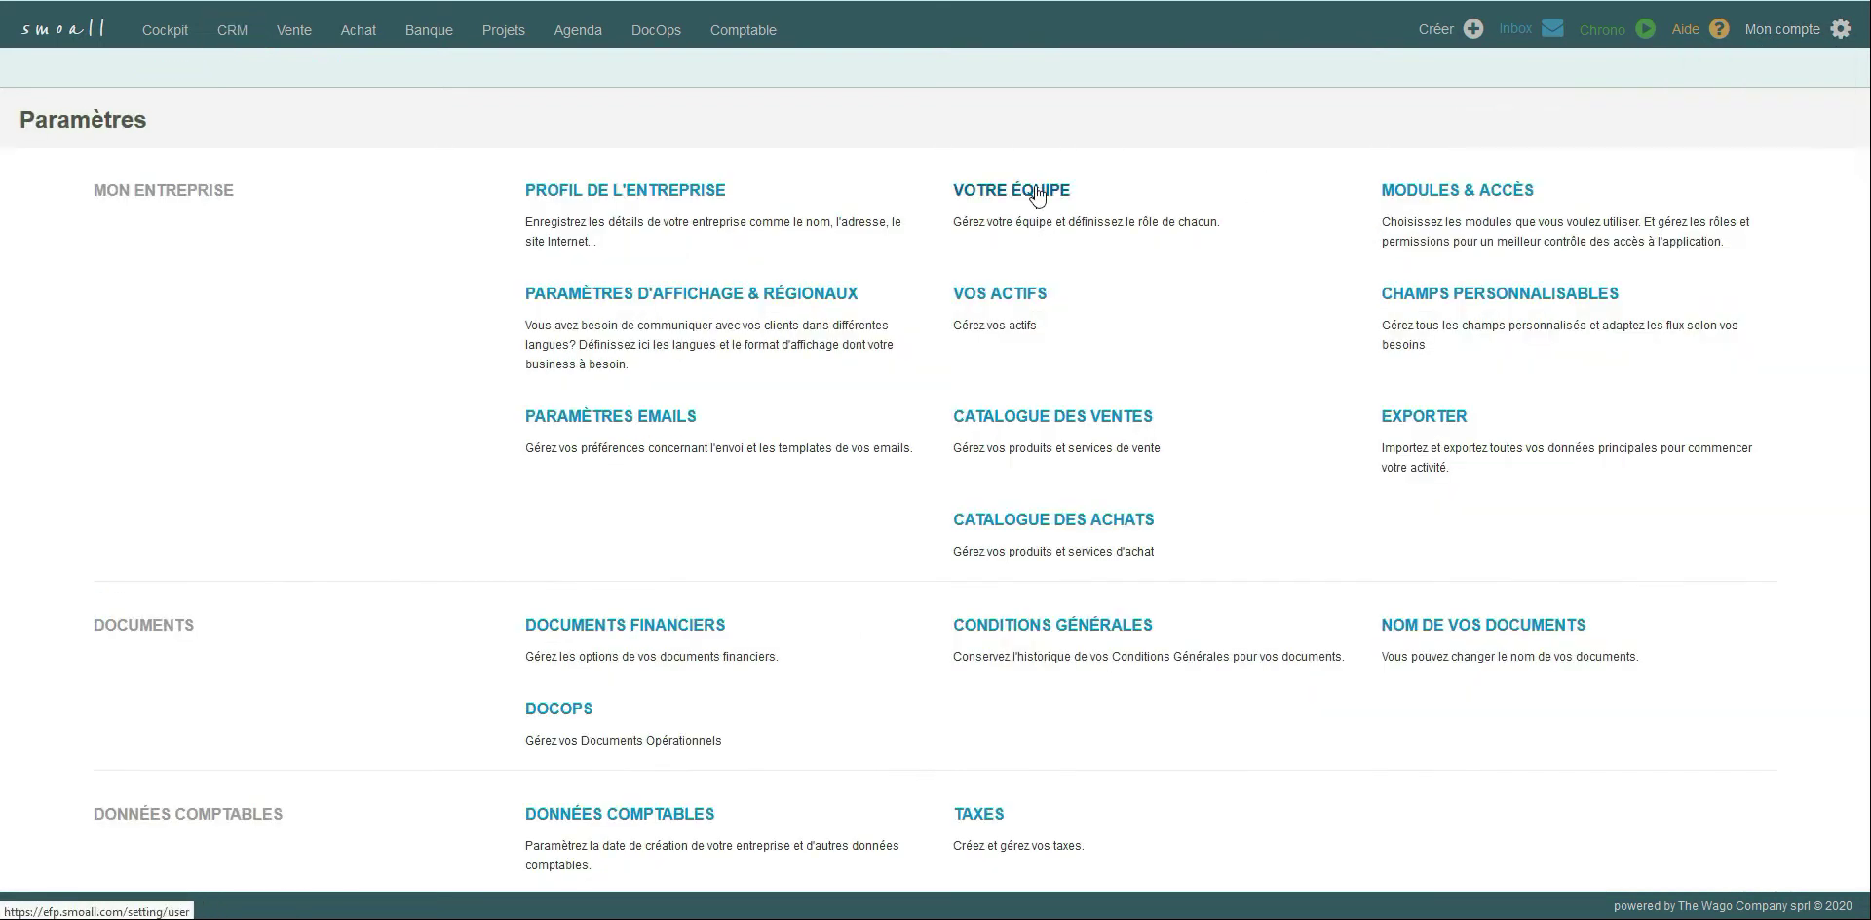
click(1035, 192)
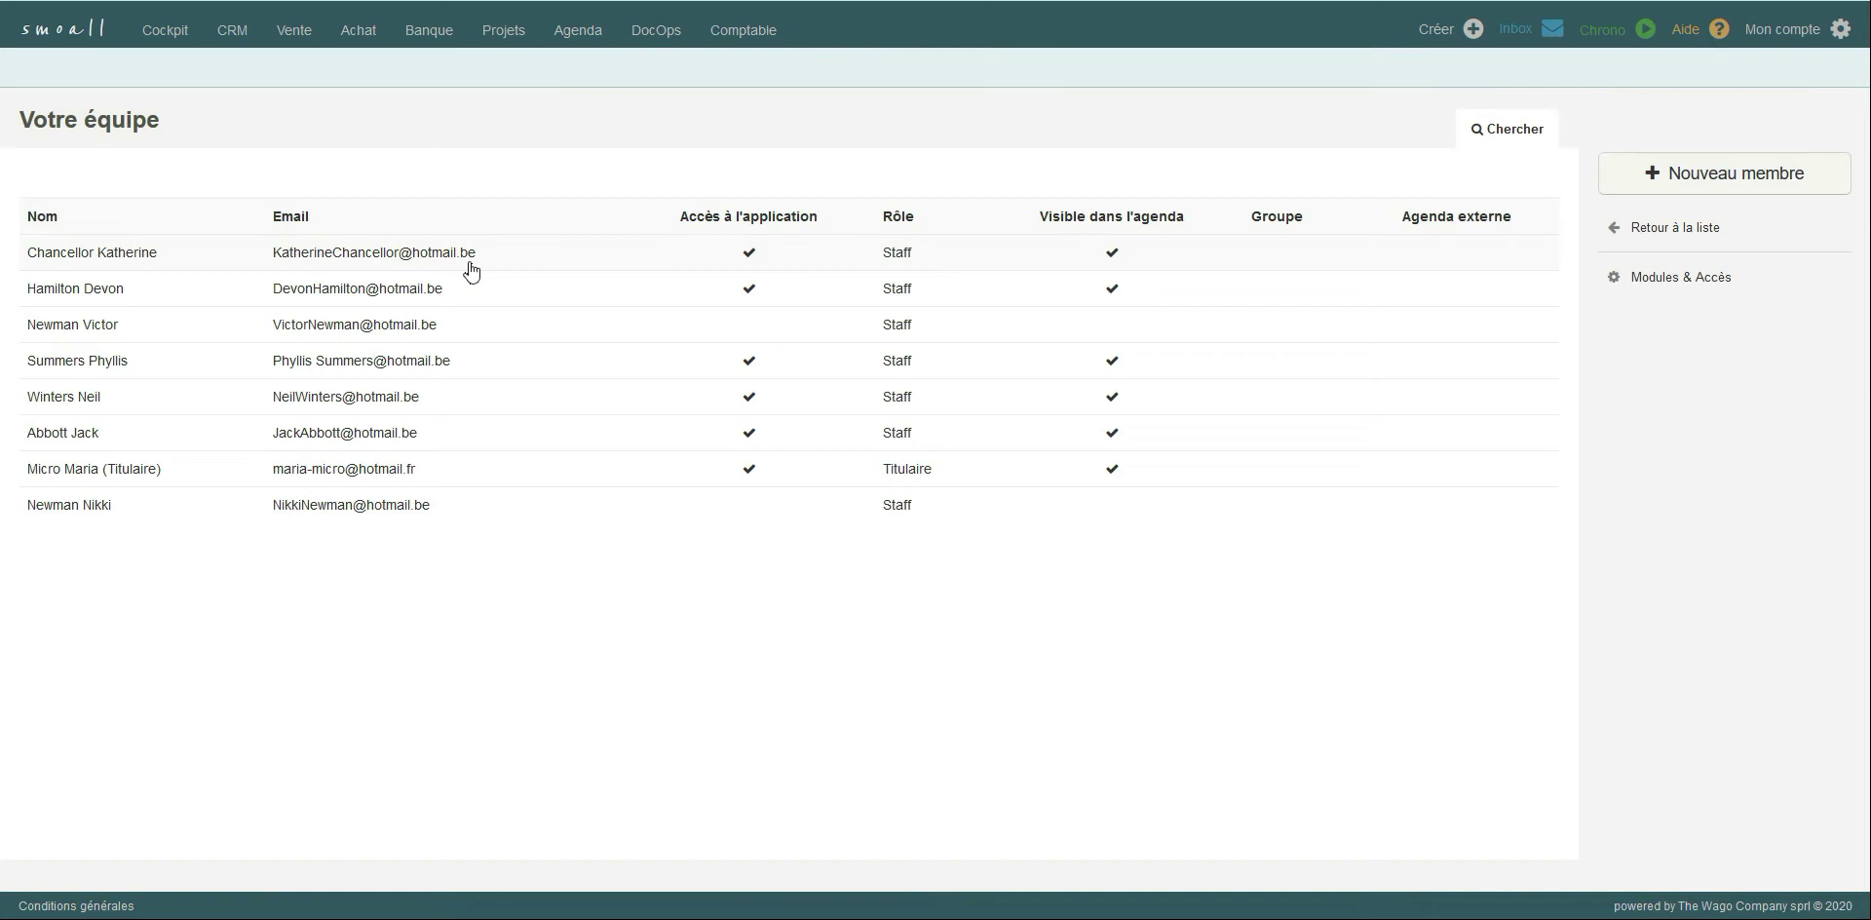
click(240, 41)
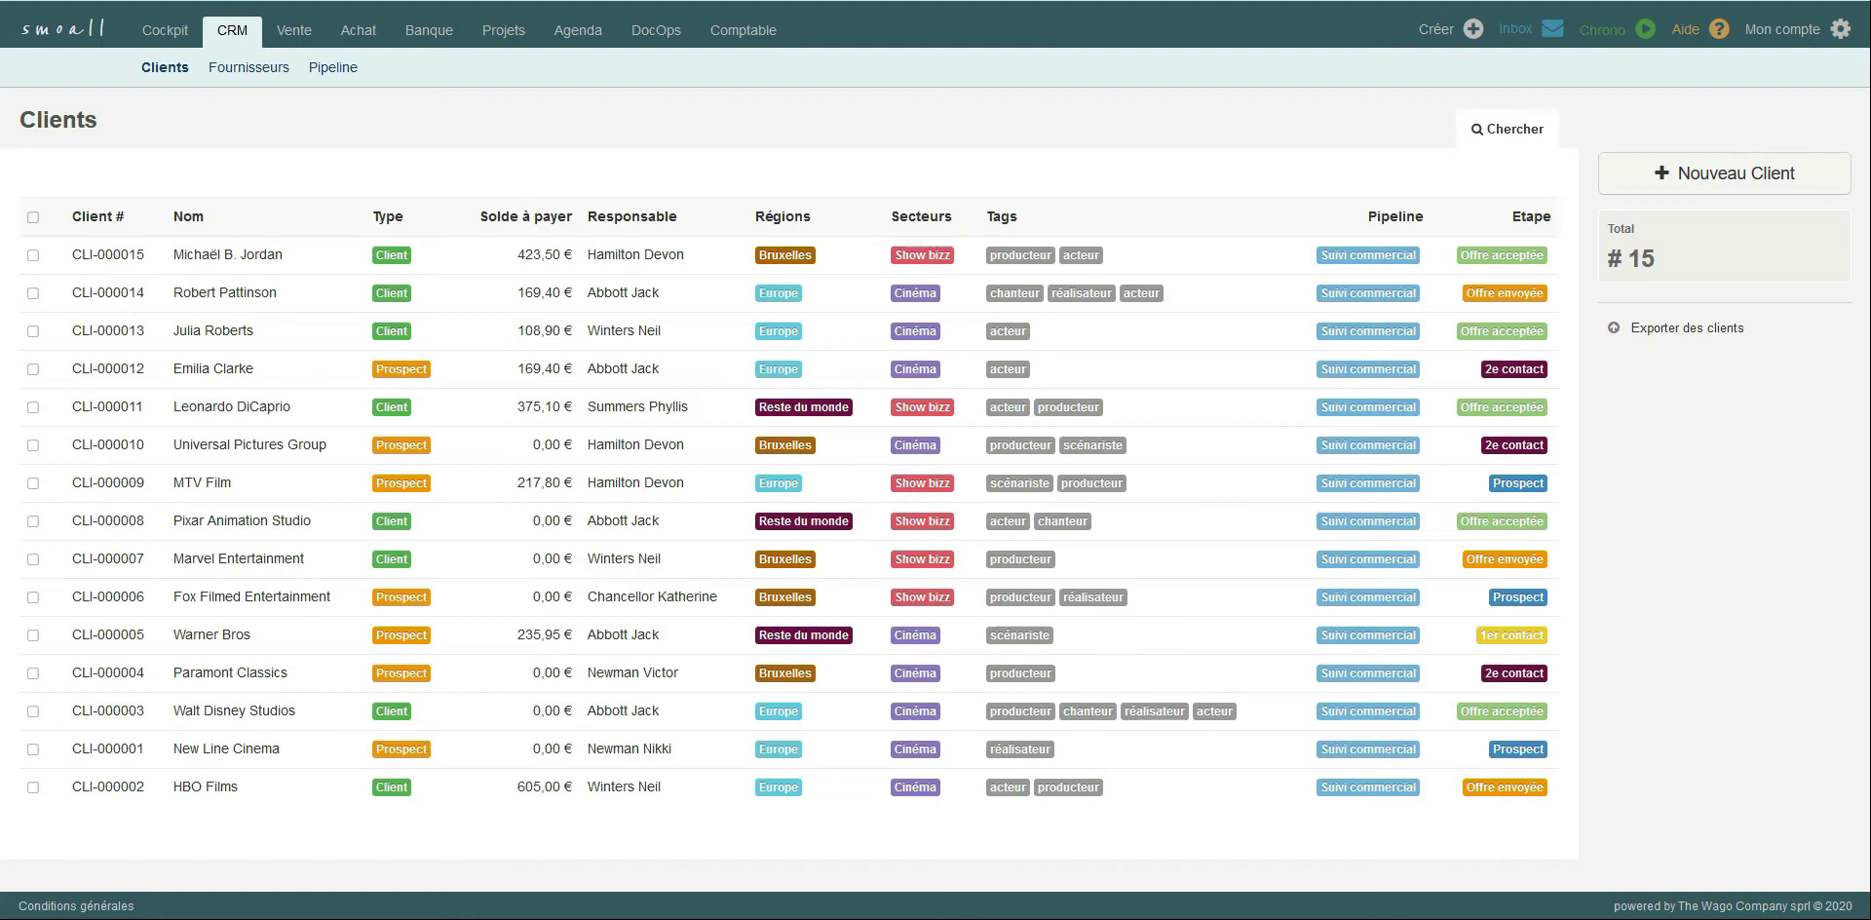
- Review the customizable client fields for types, regions and sectors in the settings, then return to the client list
click(1793, 31)
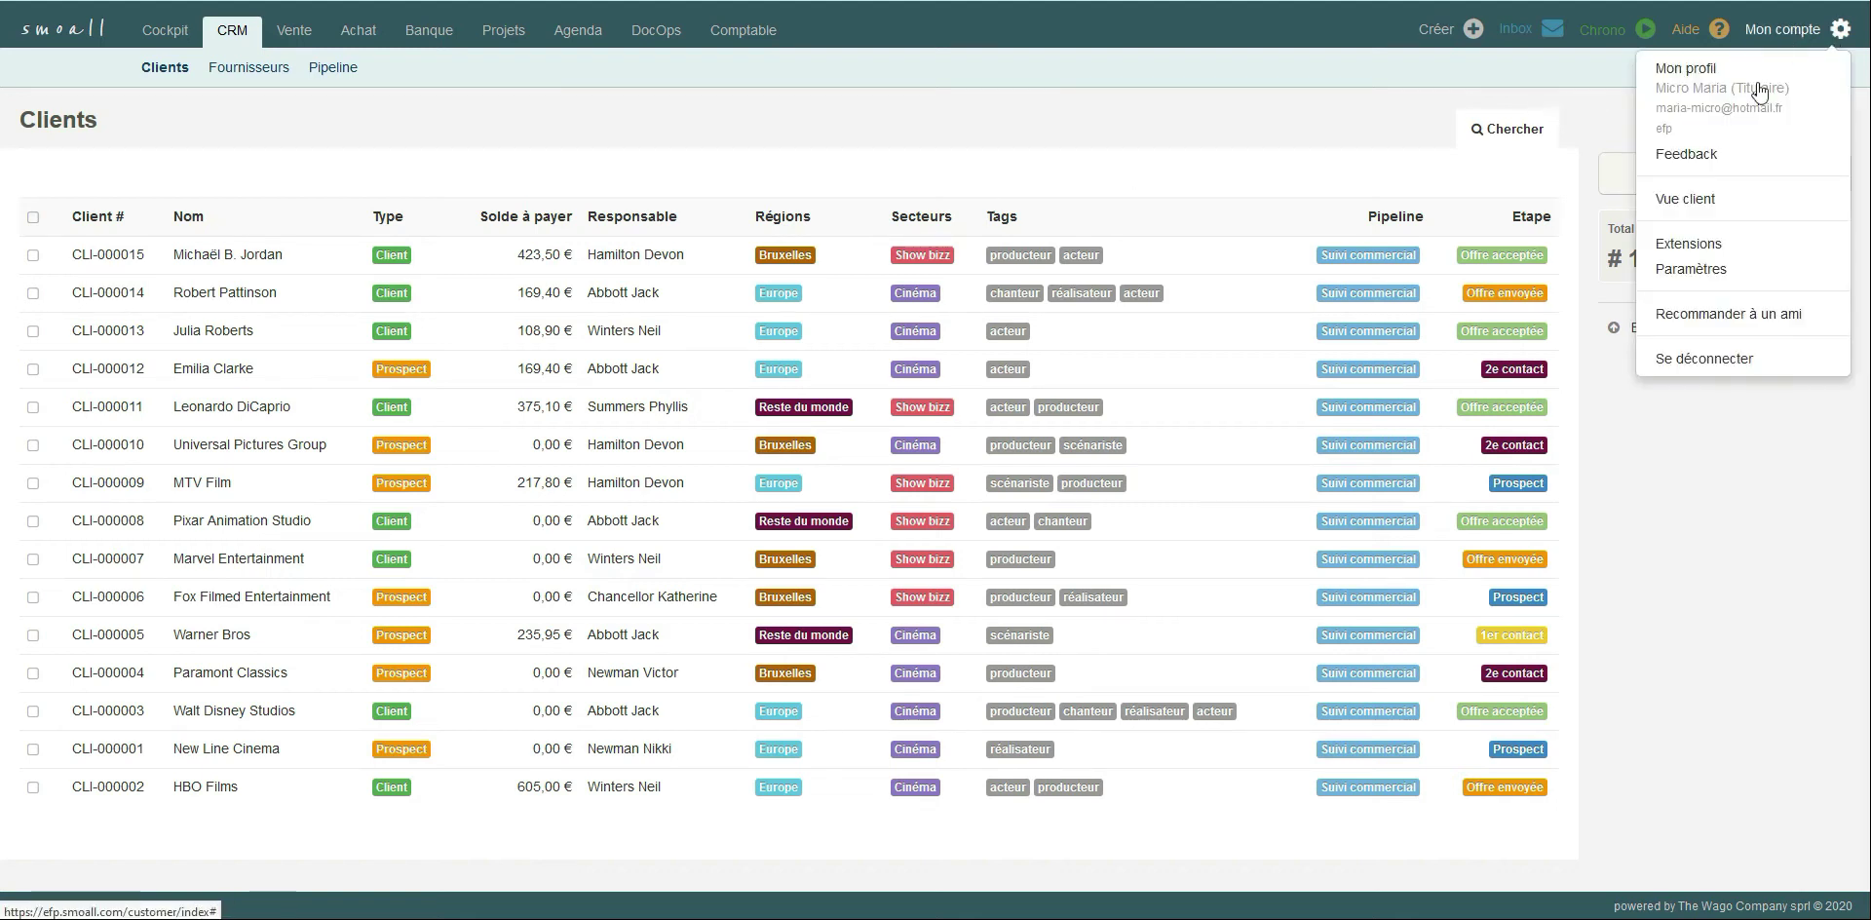
click(1715, 265)
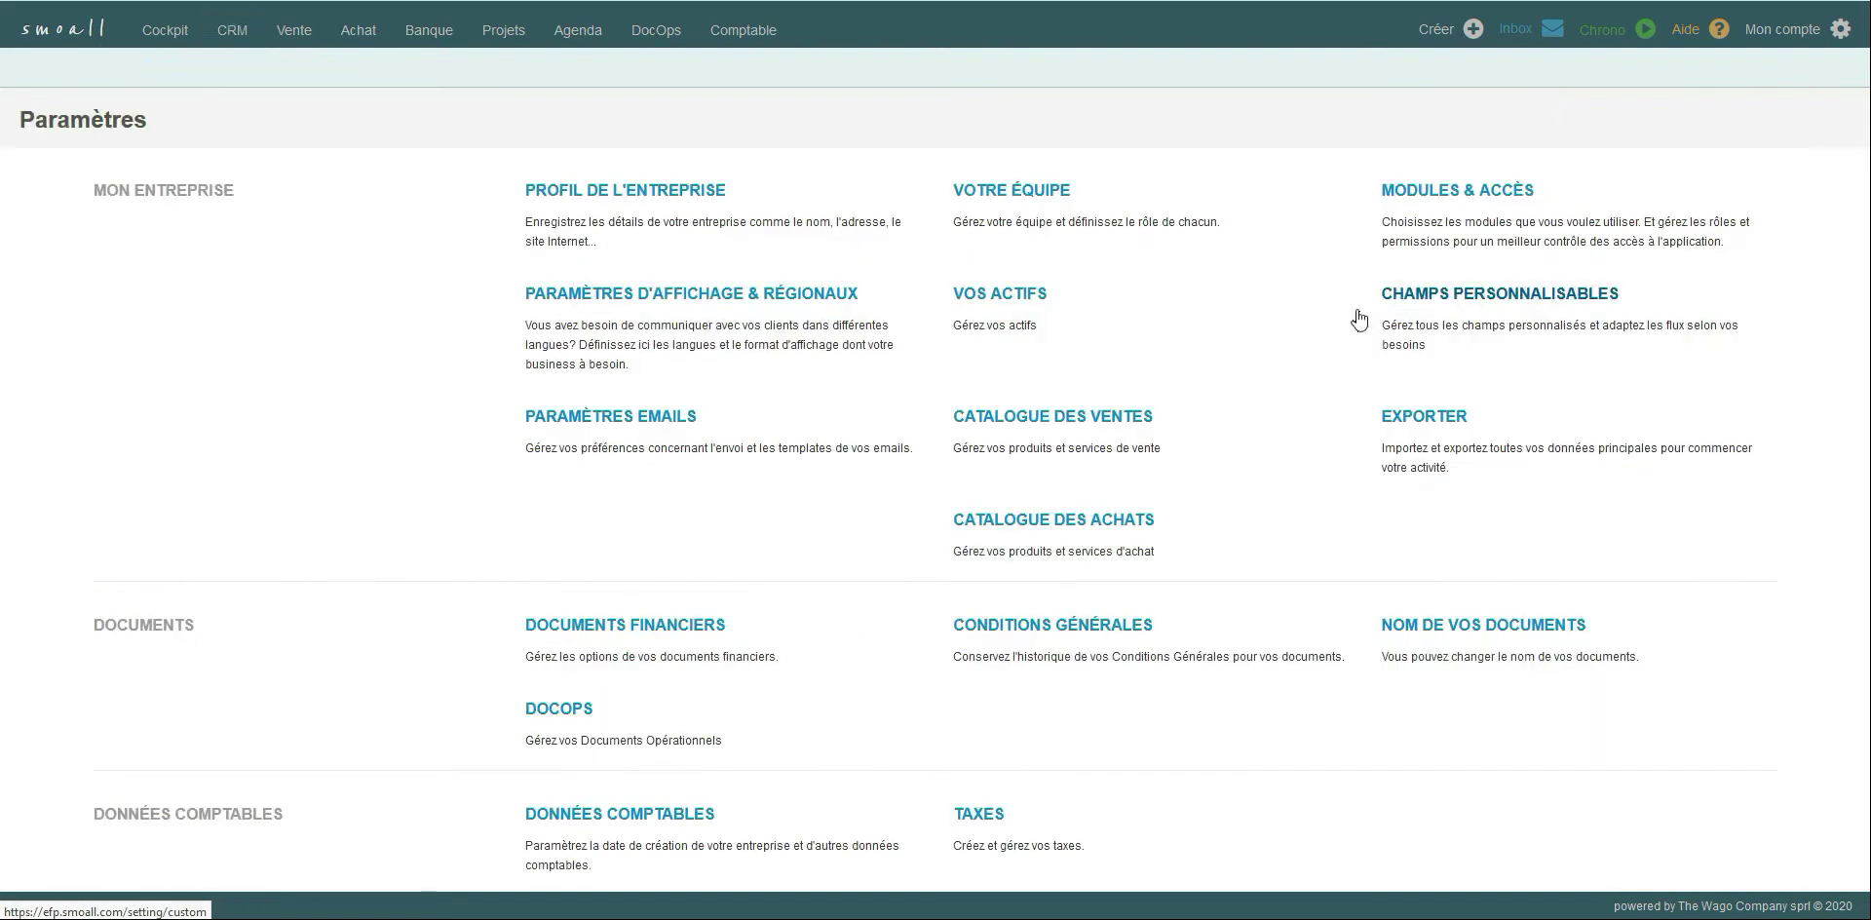
click(1500, 293)
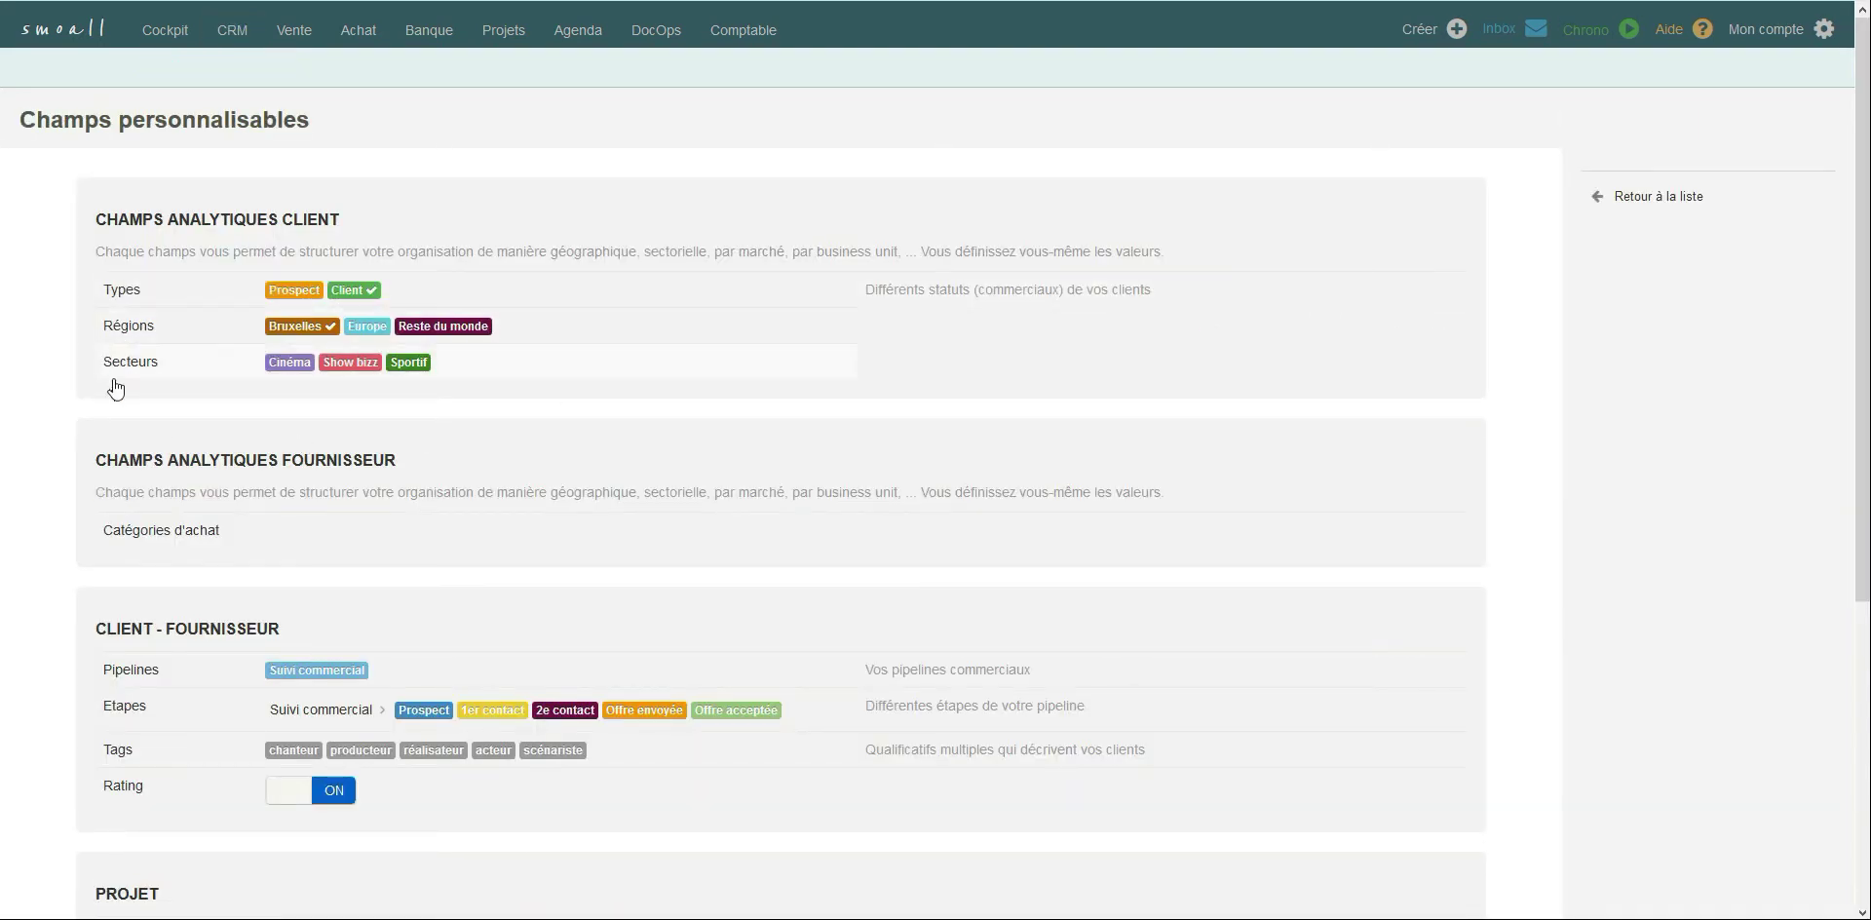
click(232, 32)
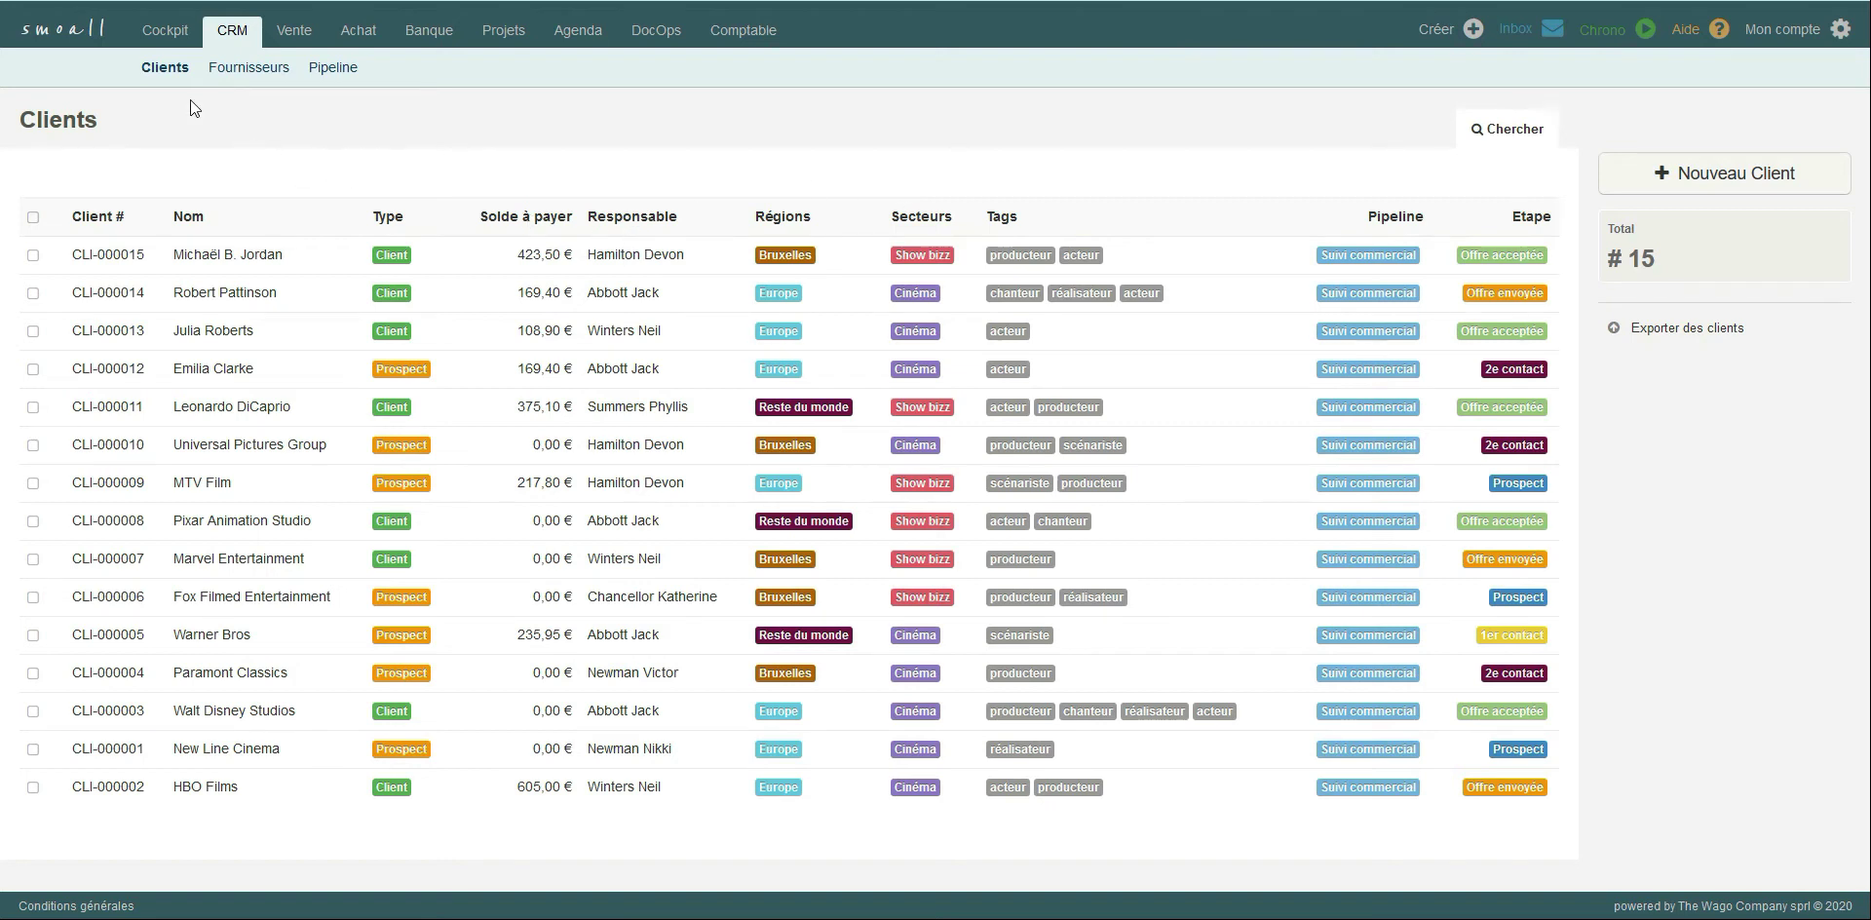
- Examine the dashboard's revenue chart by Responsable, Régions and Secteurs, including the monthly sector amounts
click(156, 32)
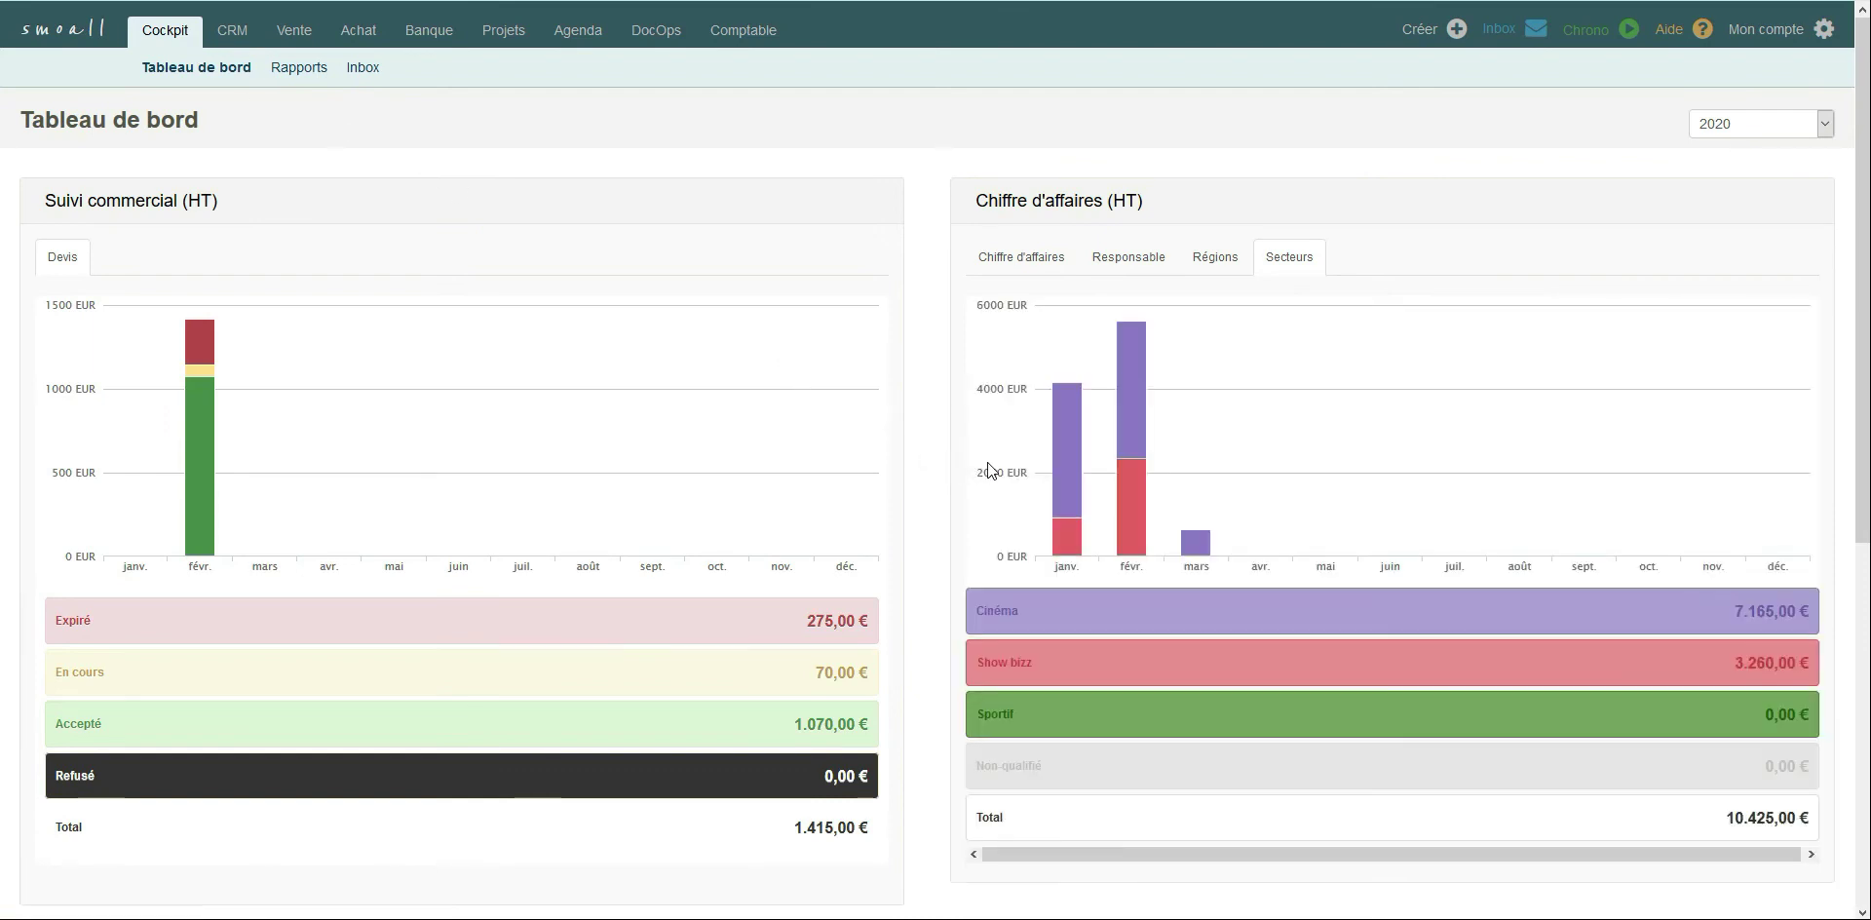
click(1110, 274)
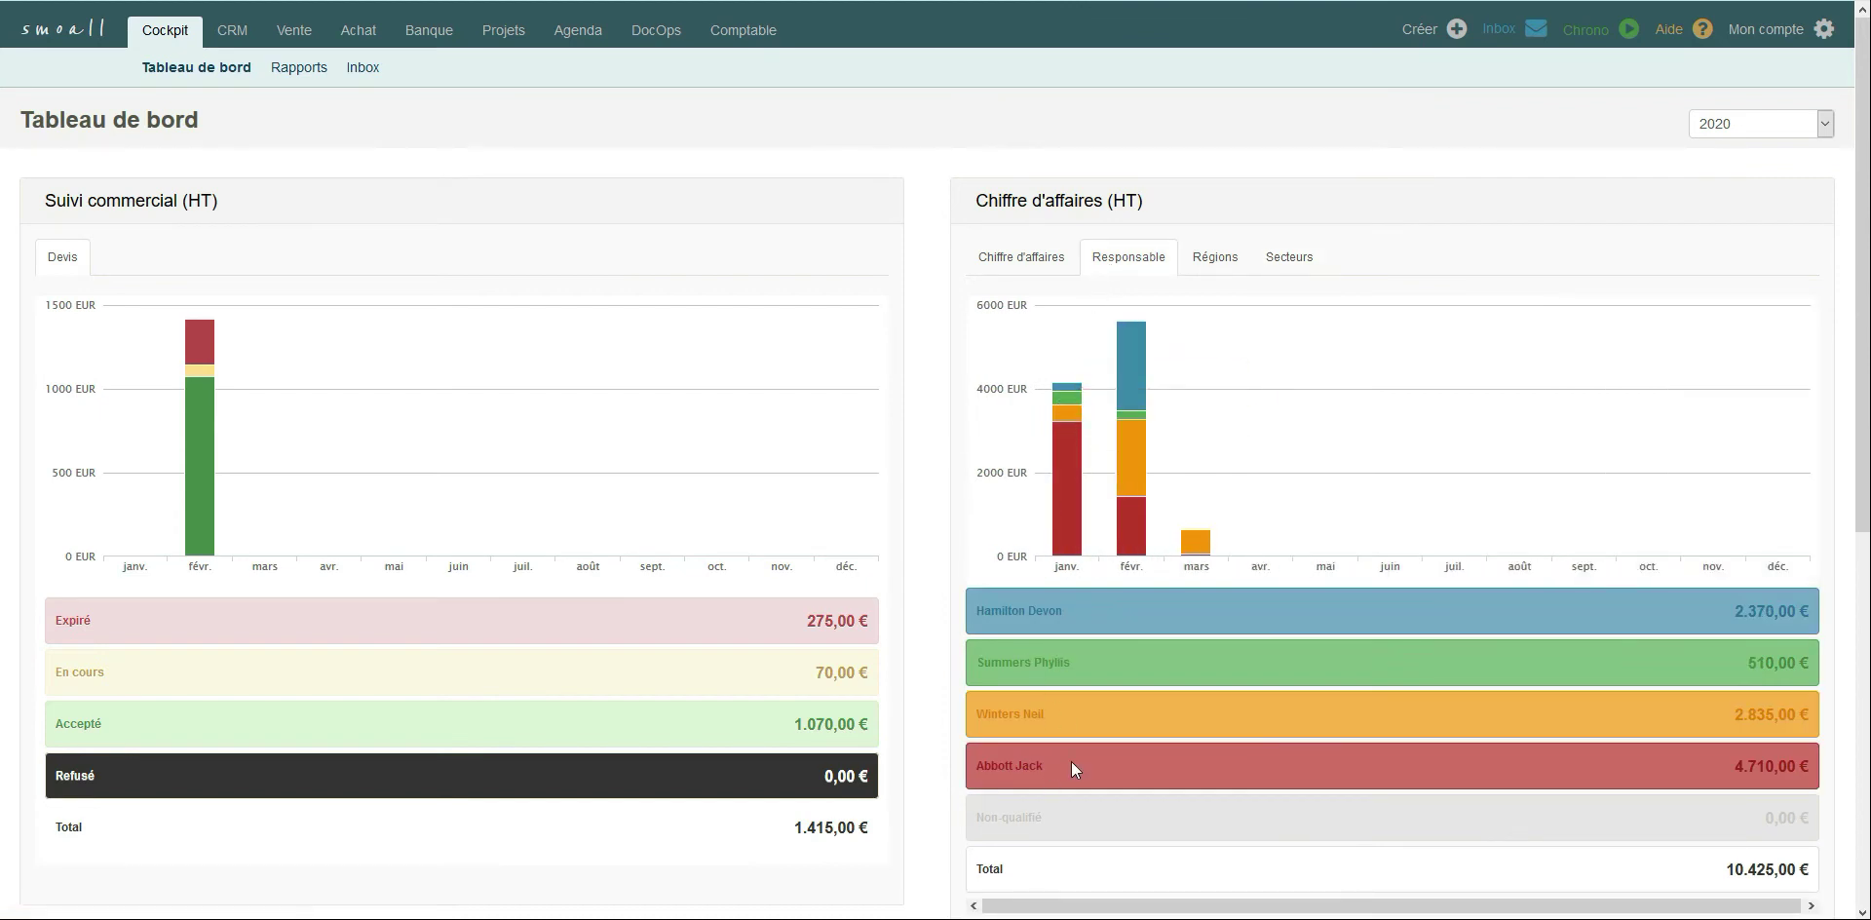
click(1234, 268)
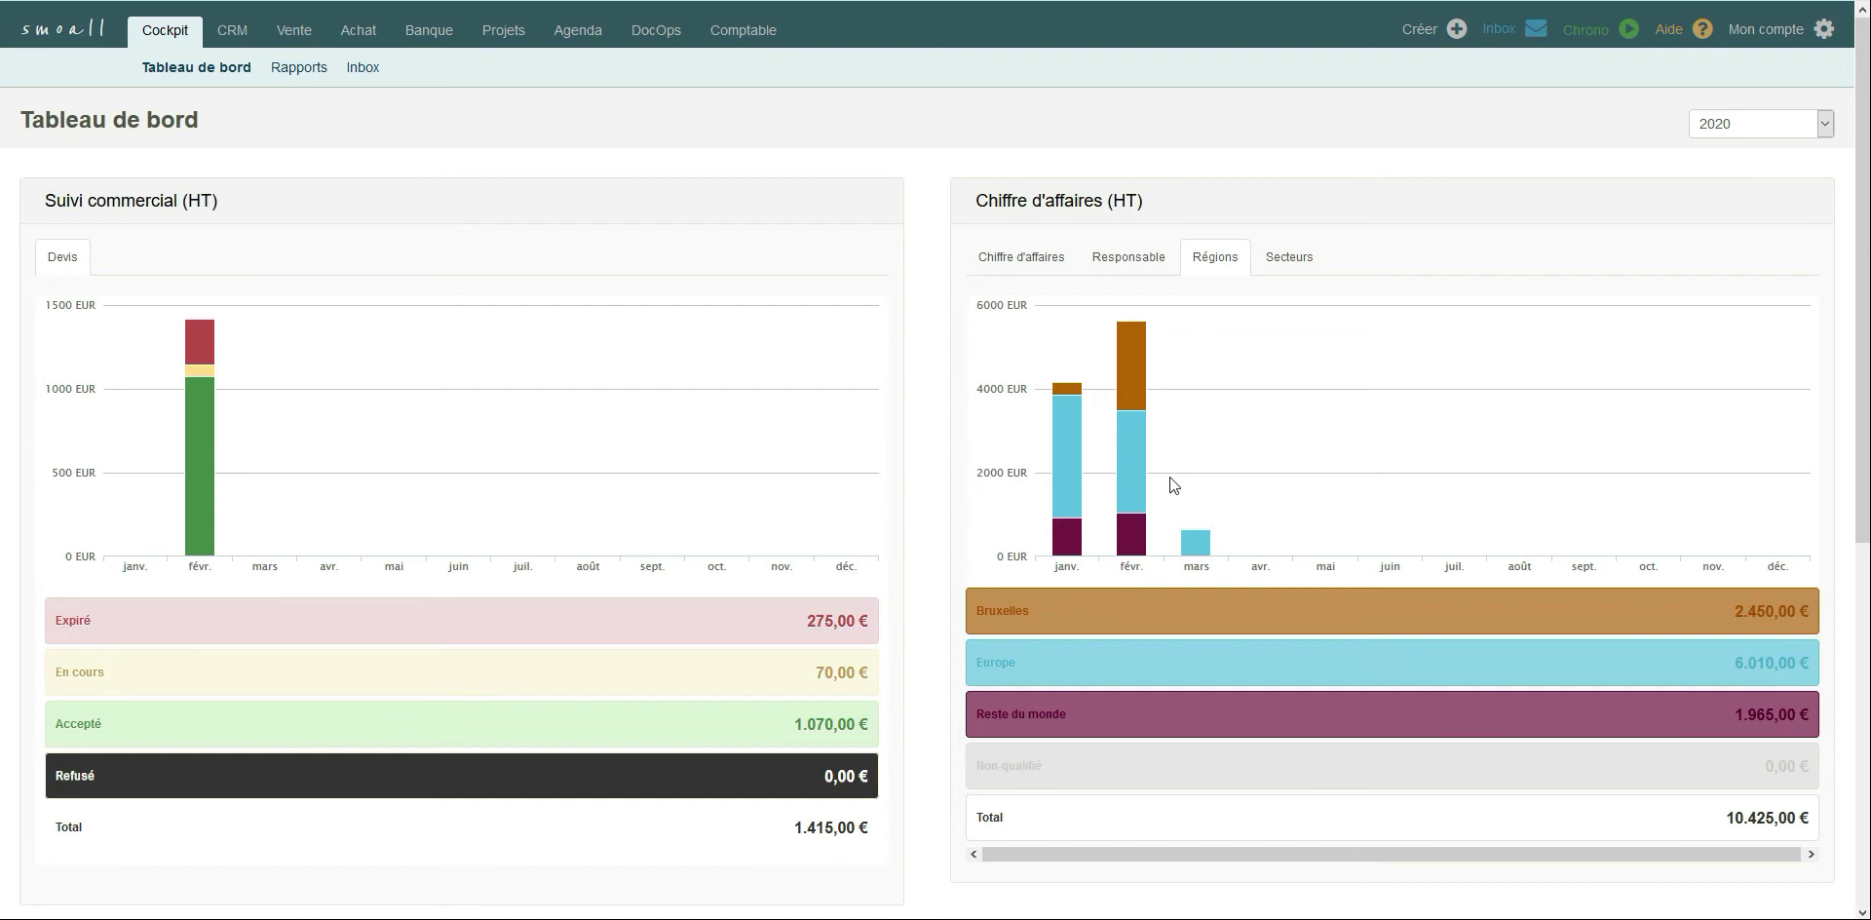
click(1315, 269)
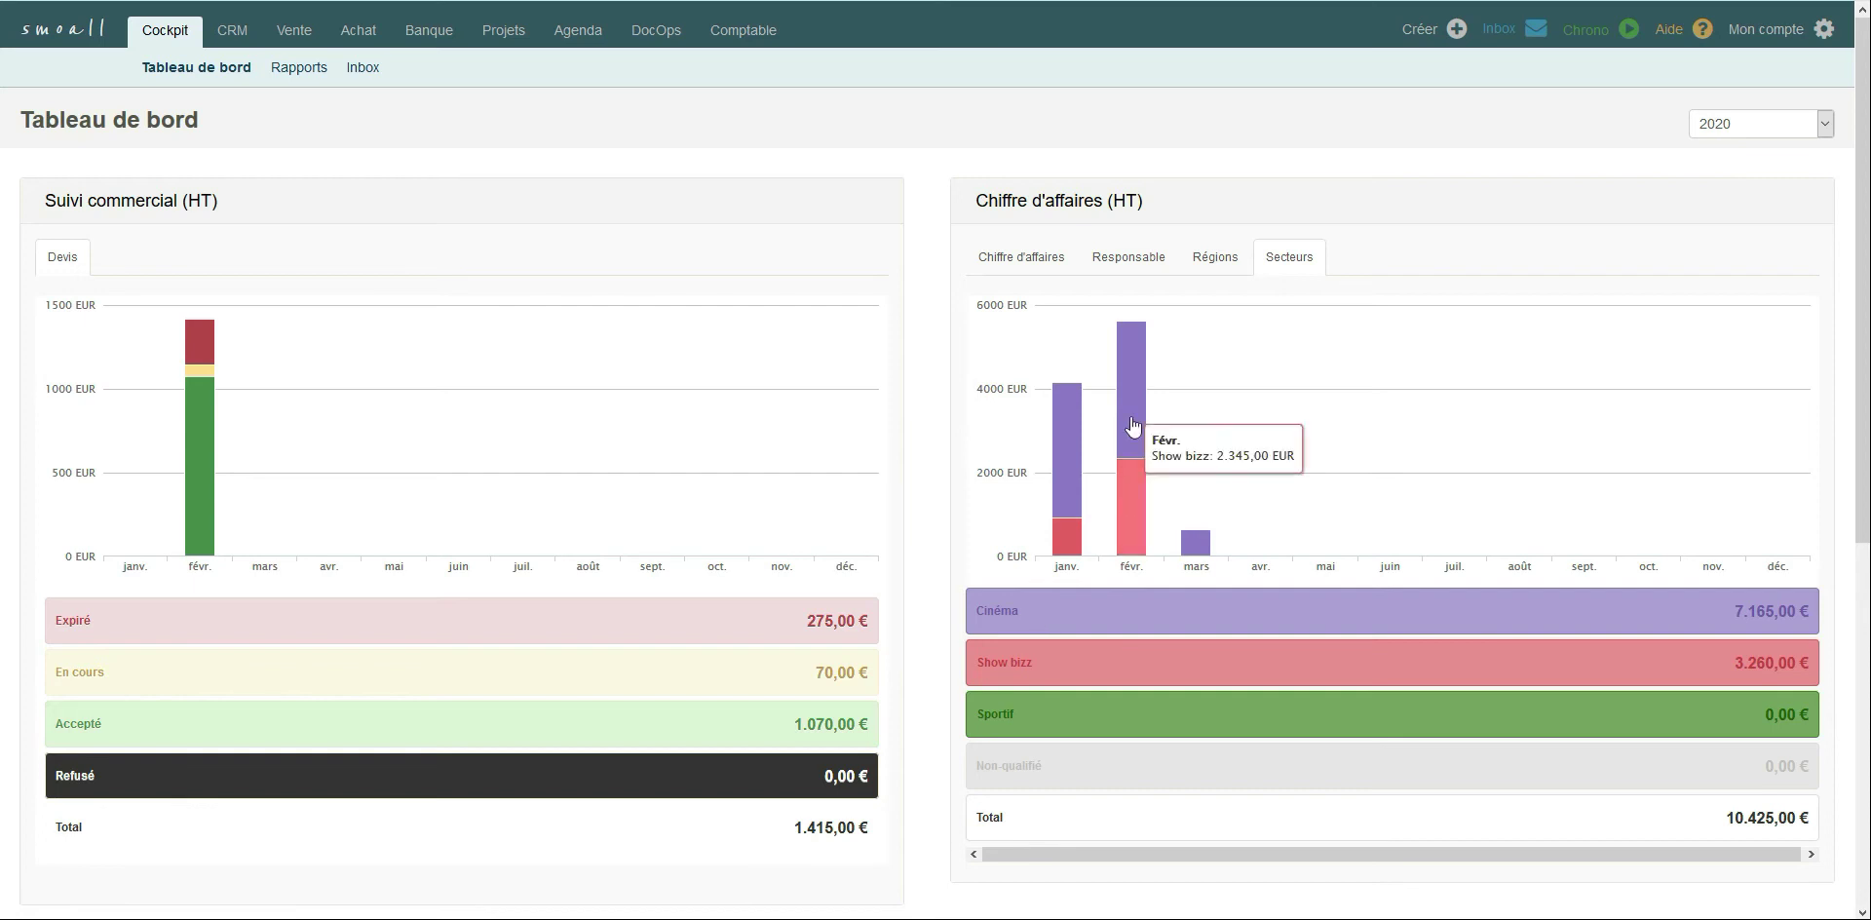
mouse_move(1076, 441)
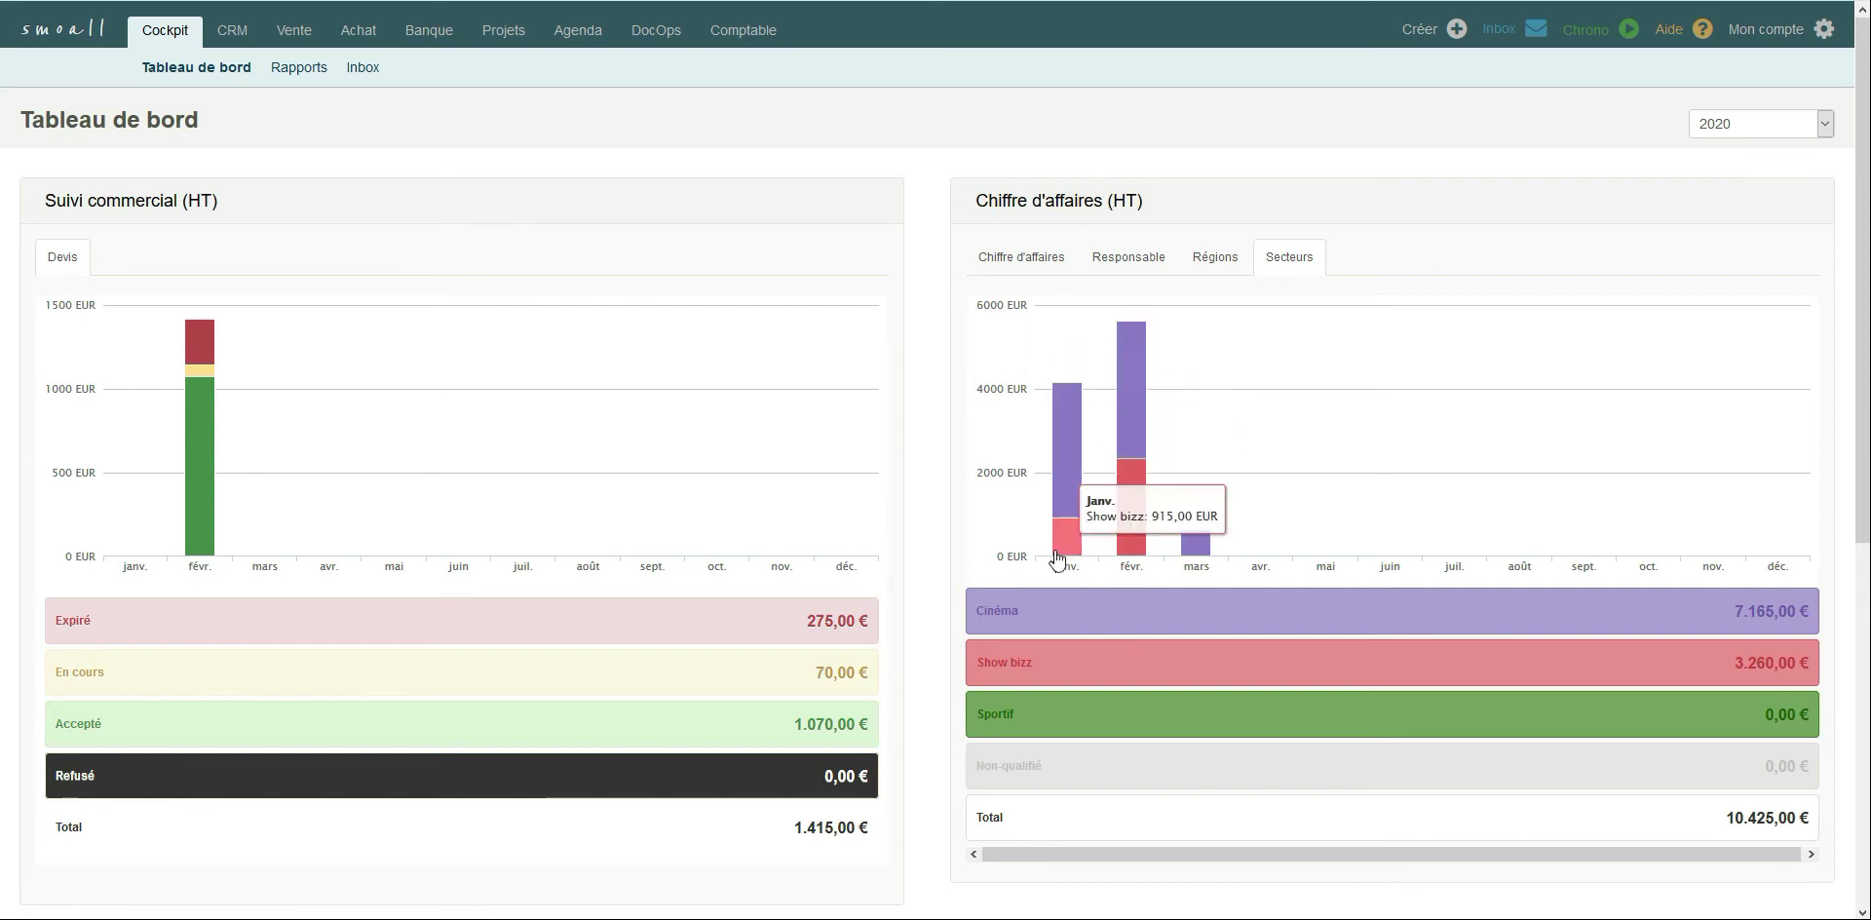
- View the CRM's Suivi commercial pipeline board, then return to the client list
click(227, 31)
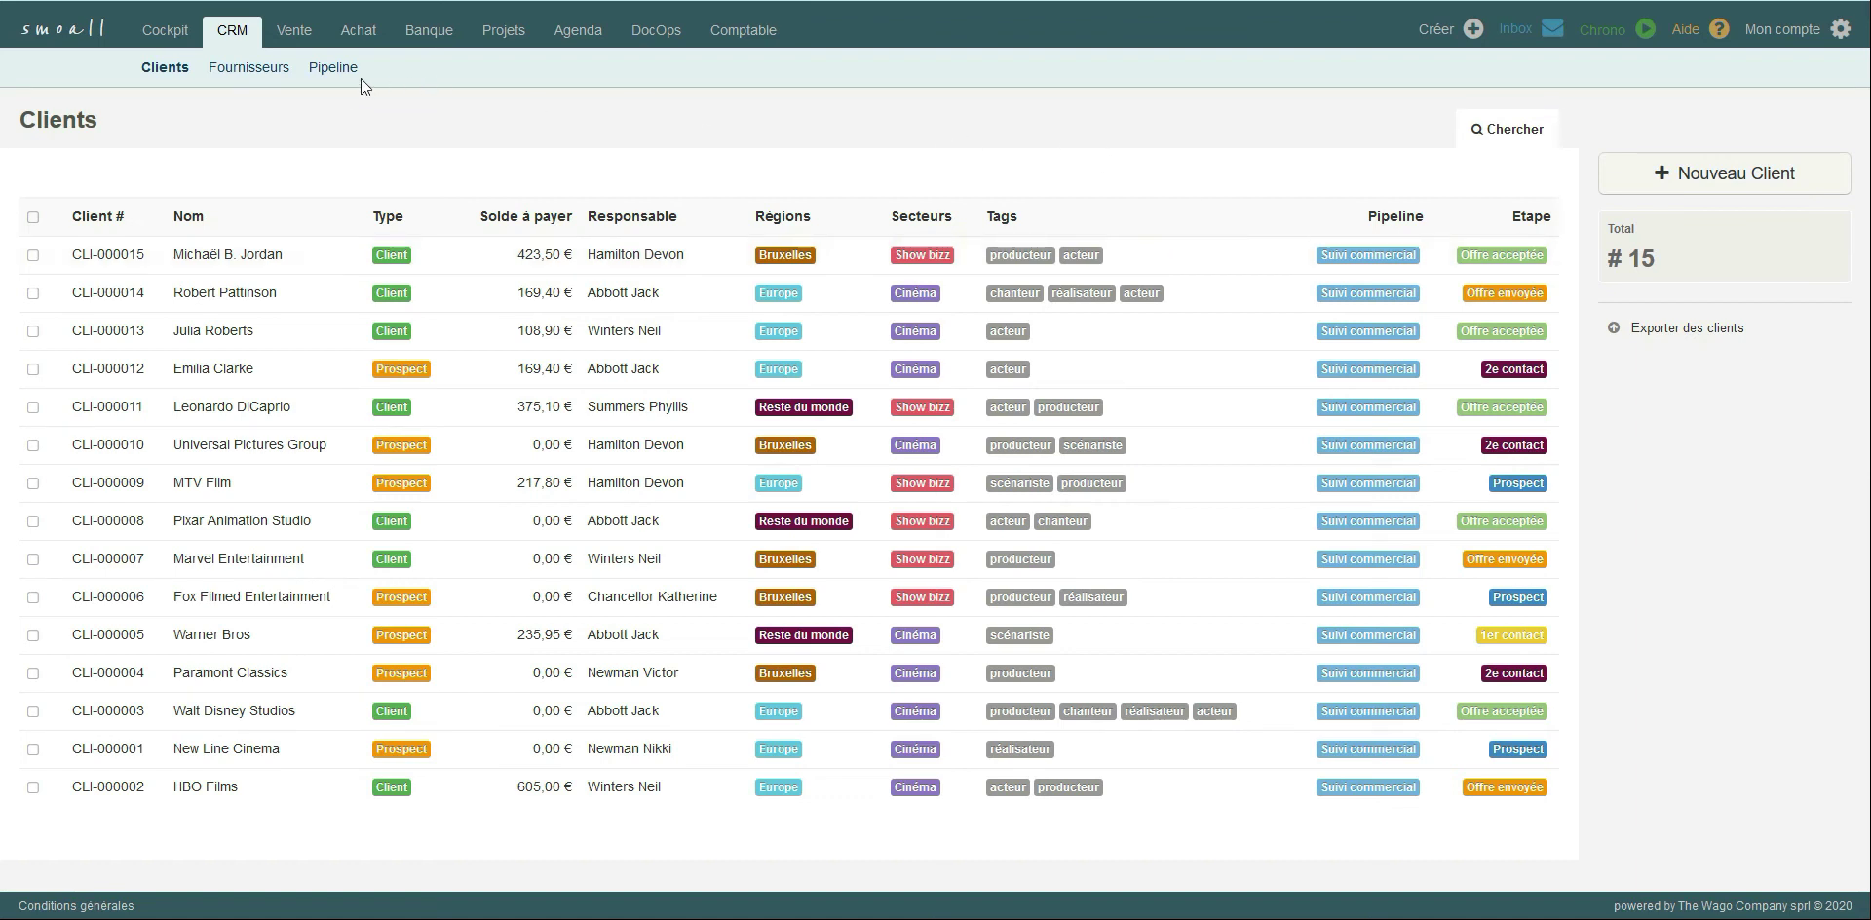
click(332, 73)
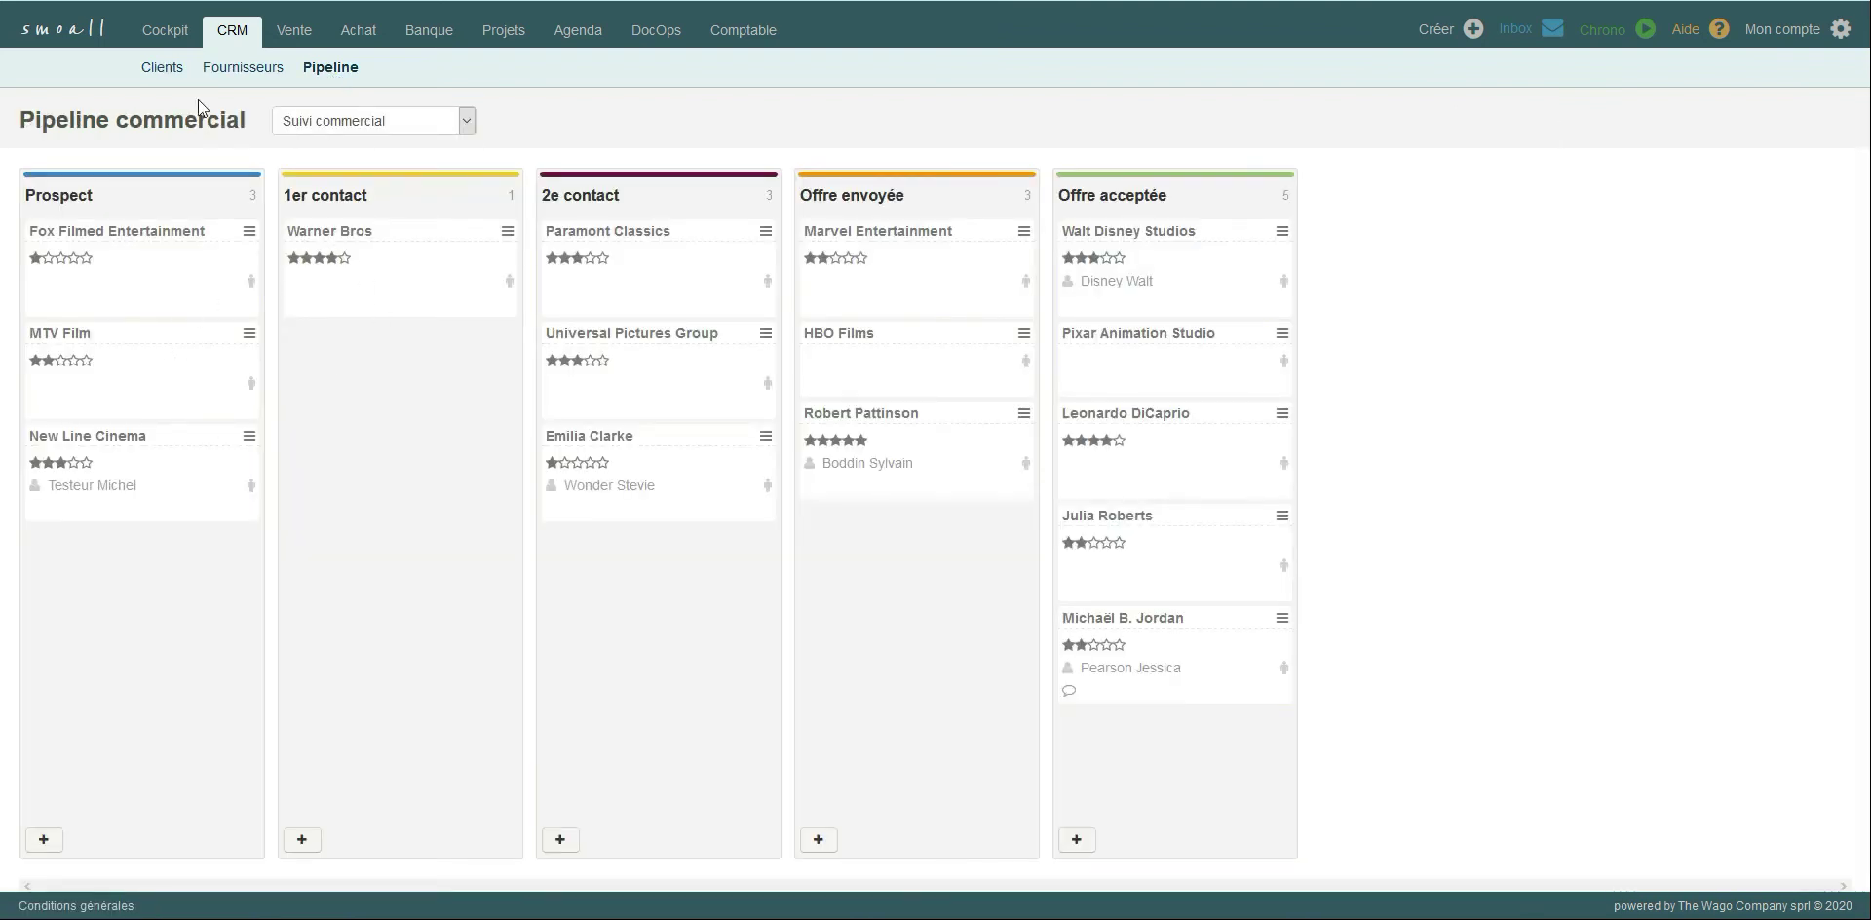
click(179, 76)
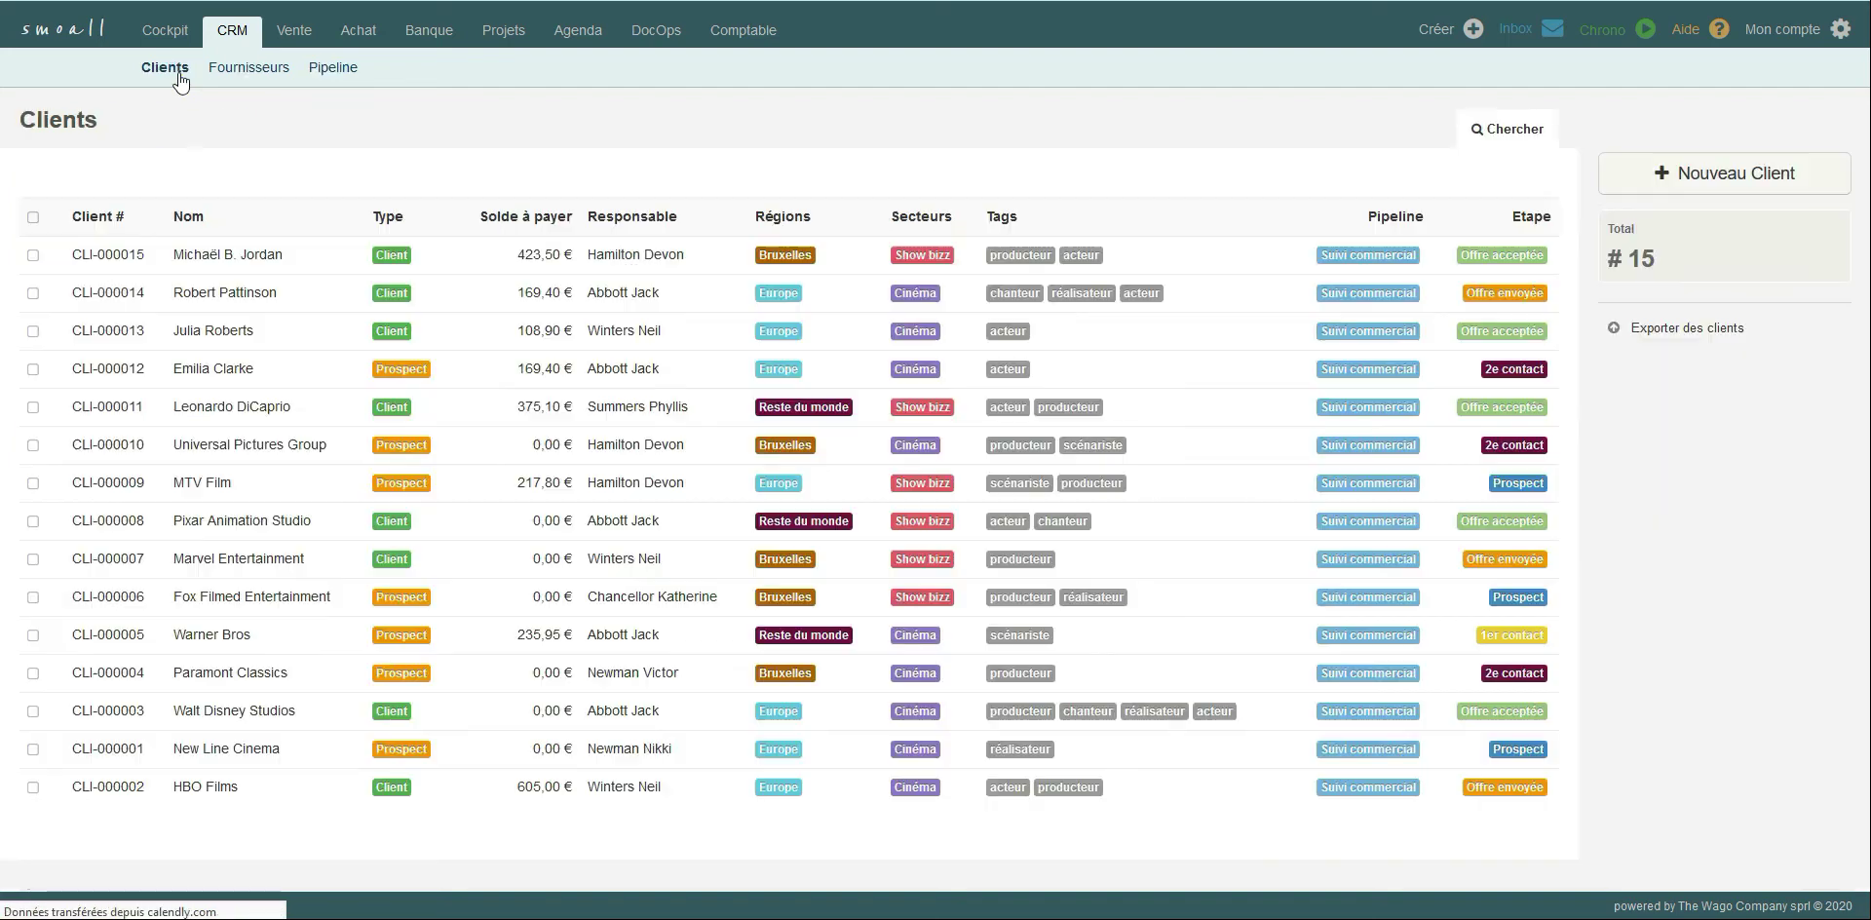
- Open the first client's record for editing, review its Responsable and Etape options, and save the record
click(594, 260)
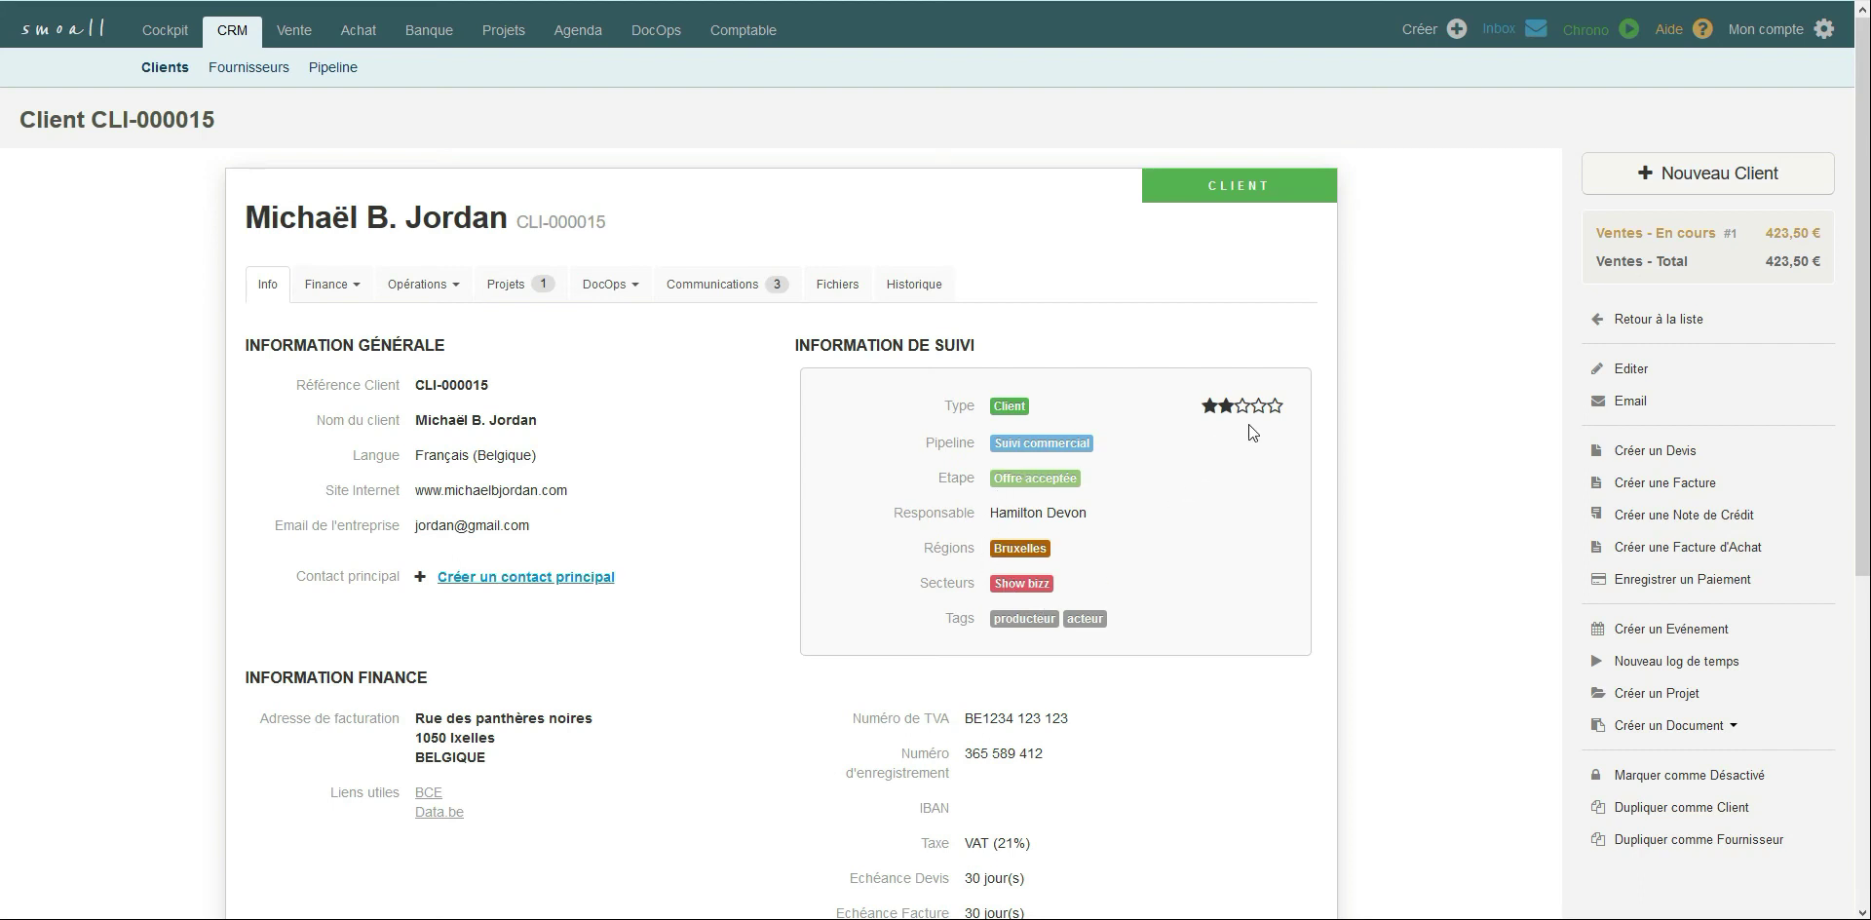
click(1610, 370)
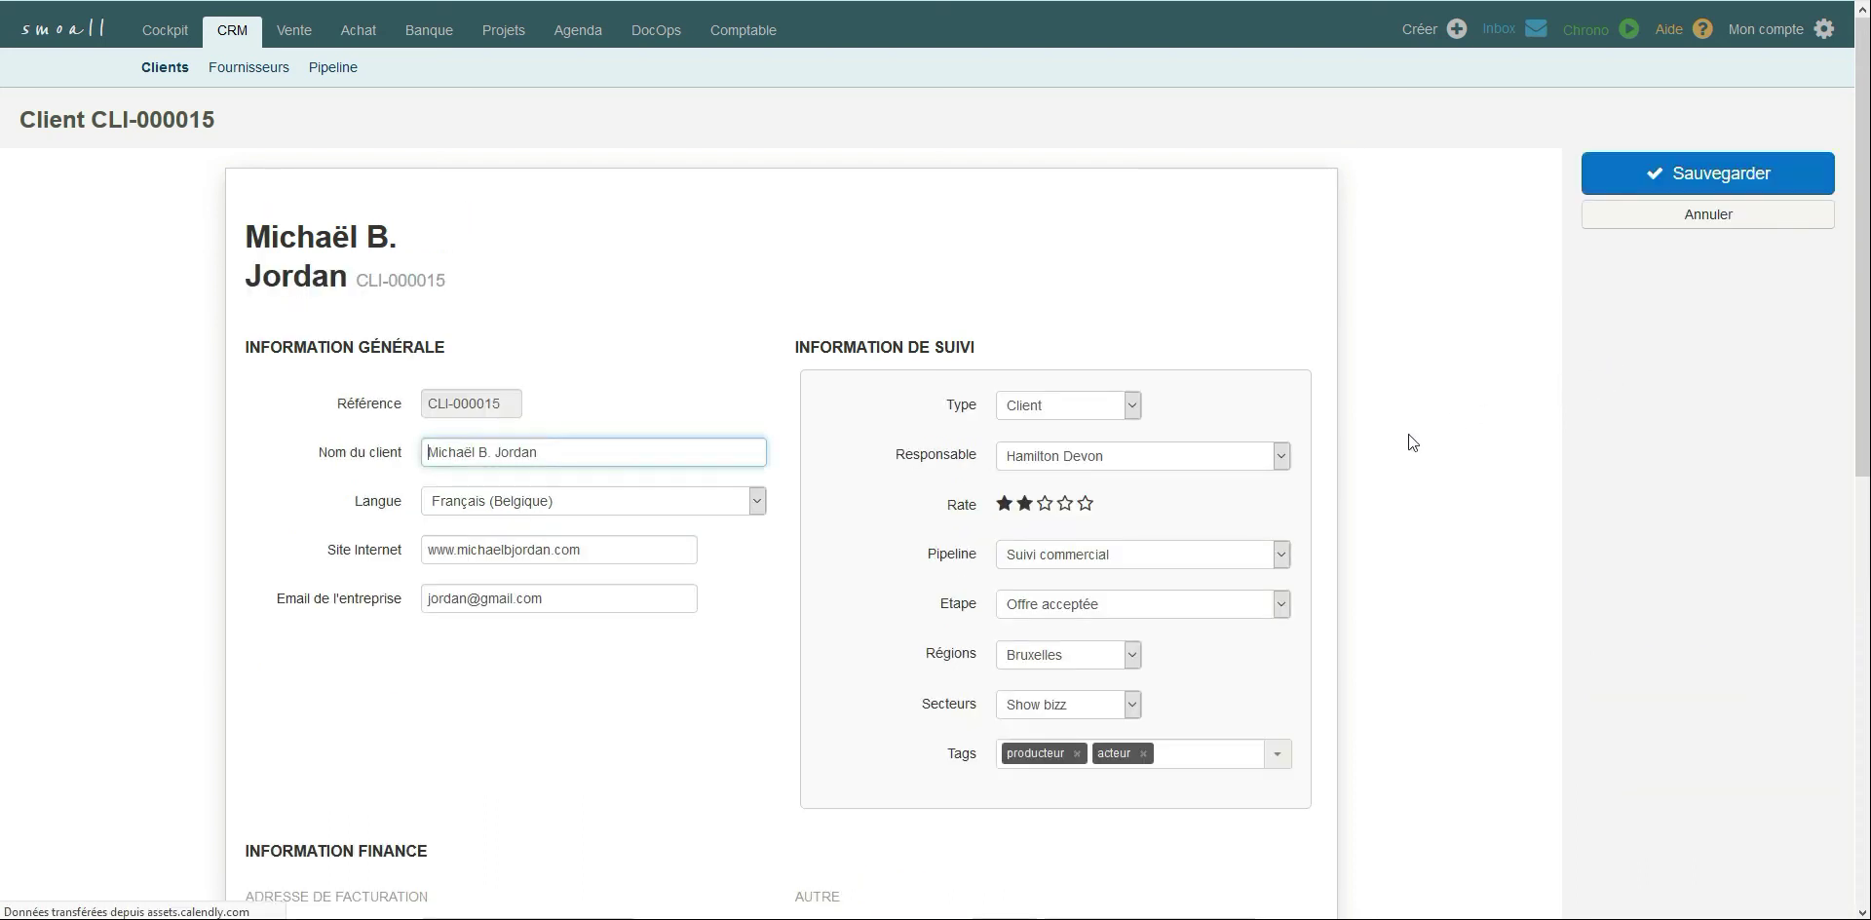
click(1150, 458)
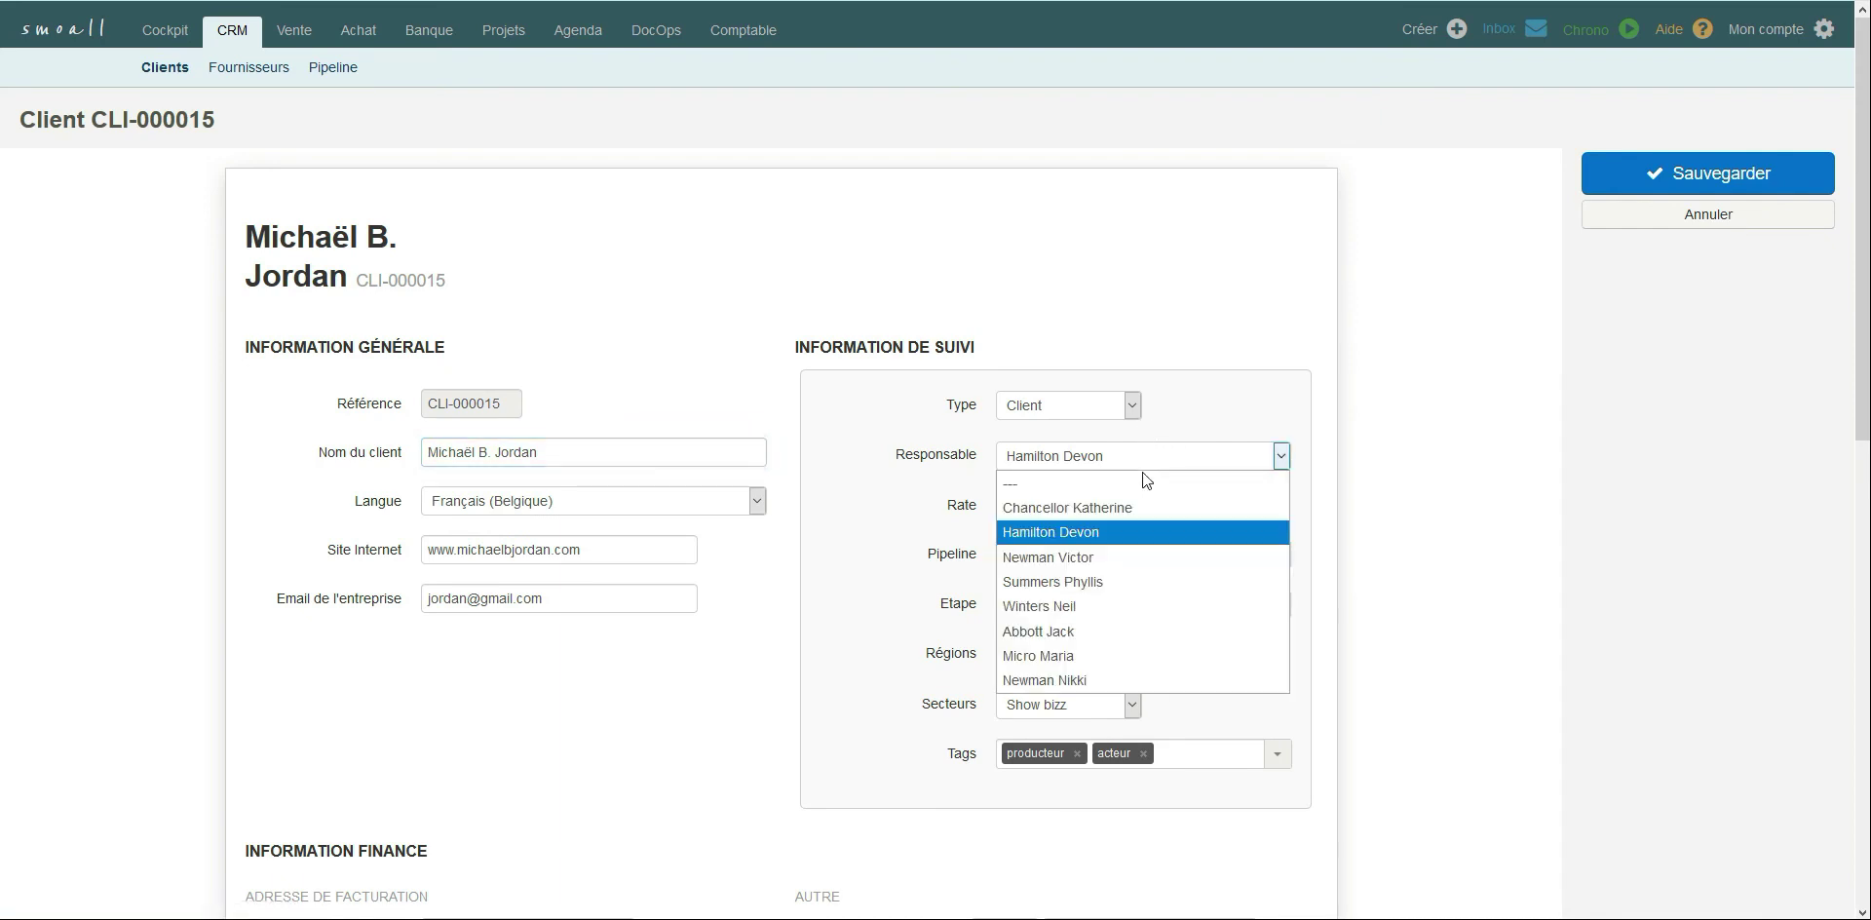
click(1218, 458)
click(1121, 606)
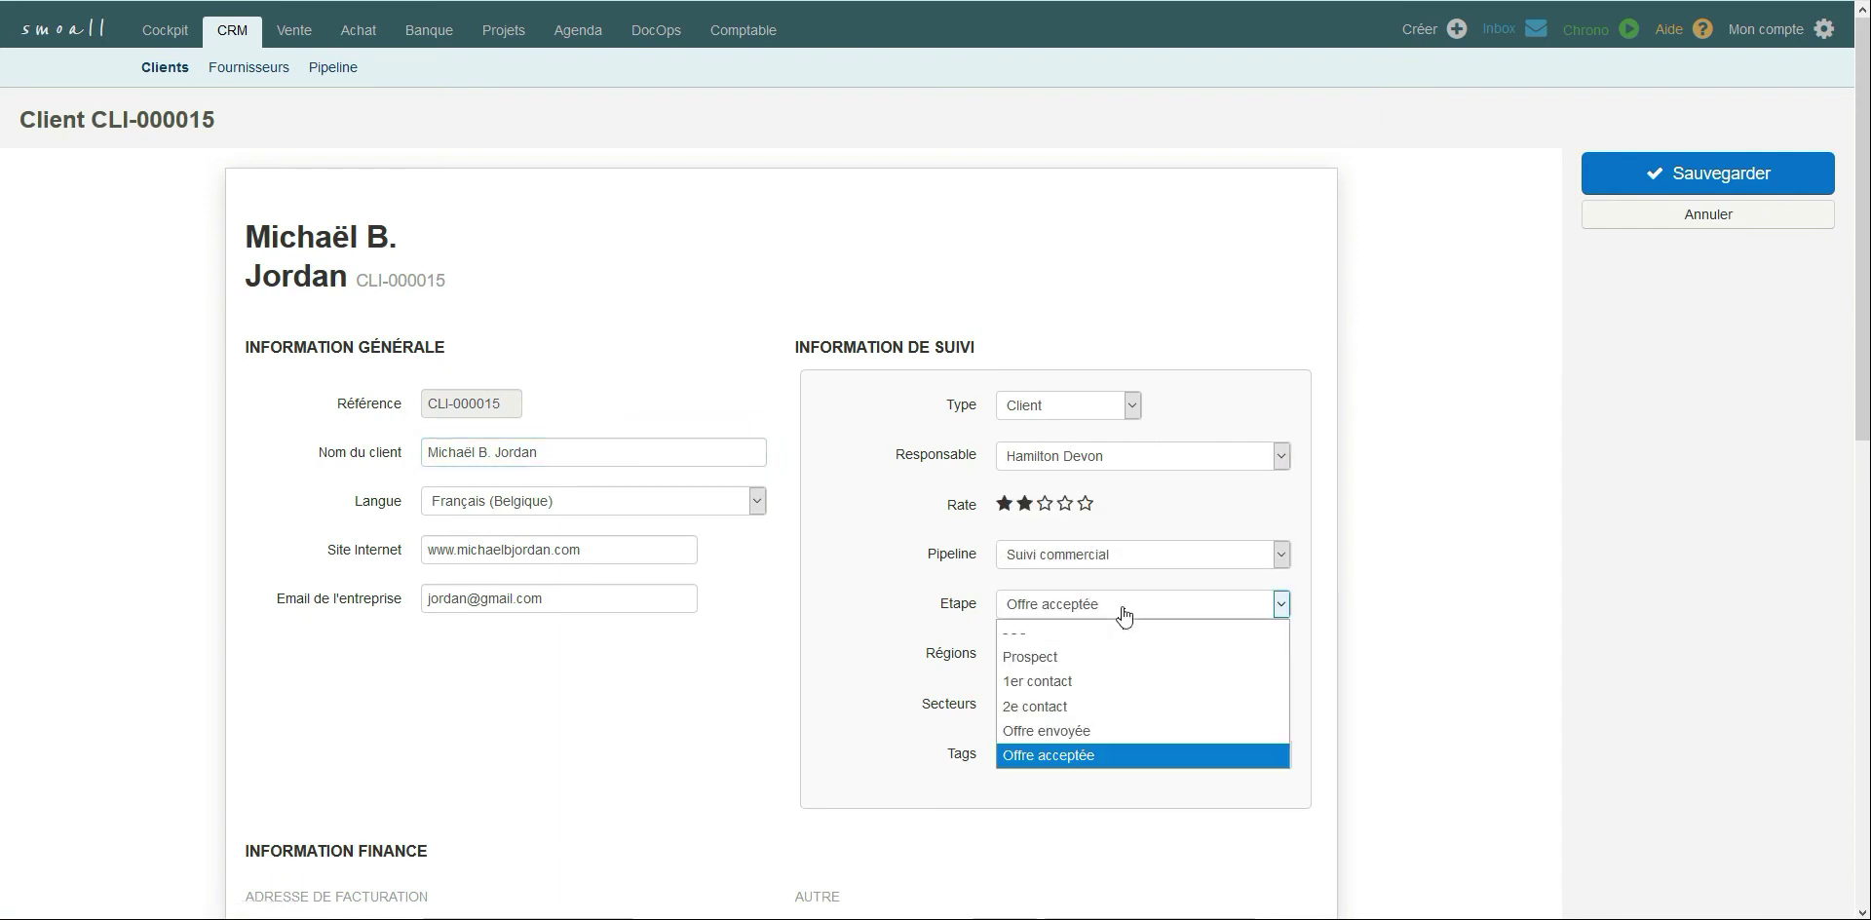
click(1117, 608)
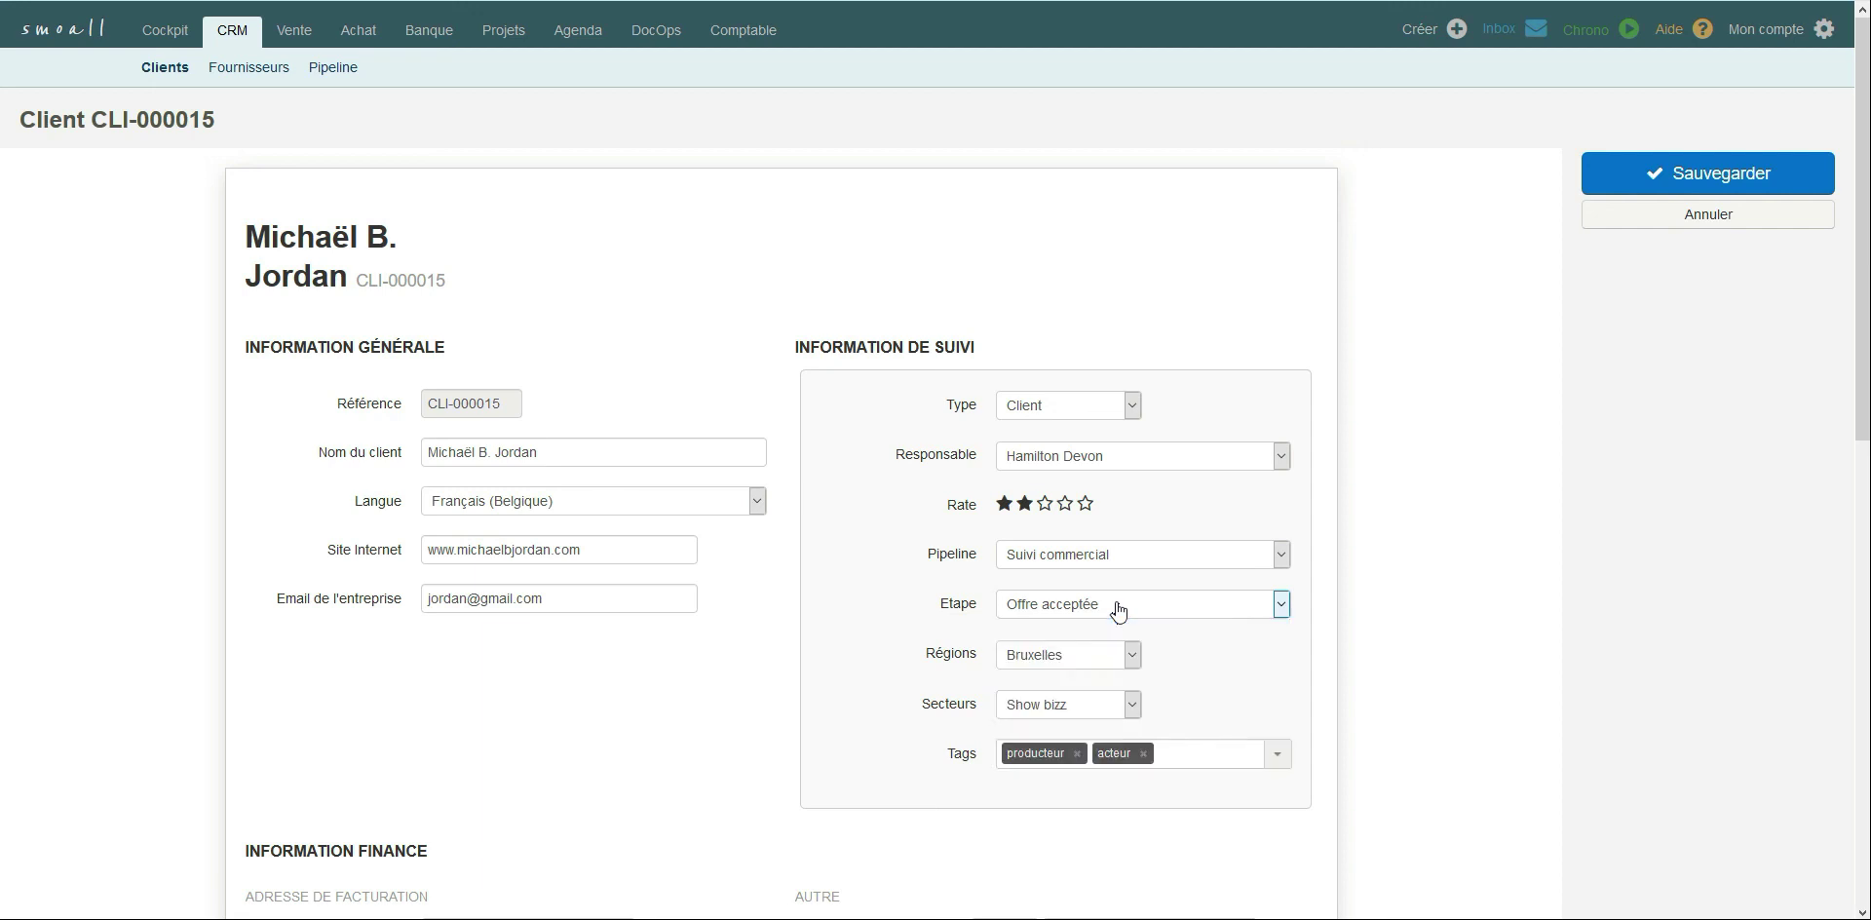
click(1654, 183)
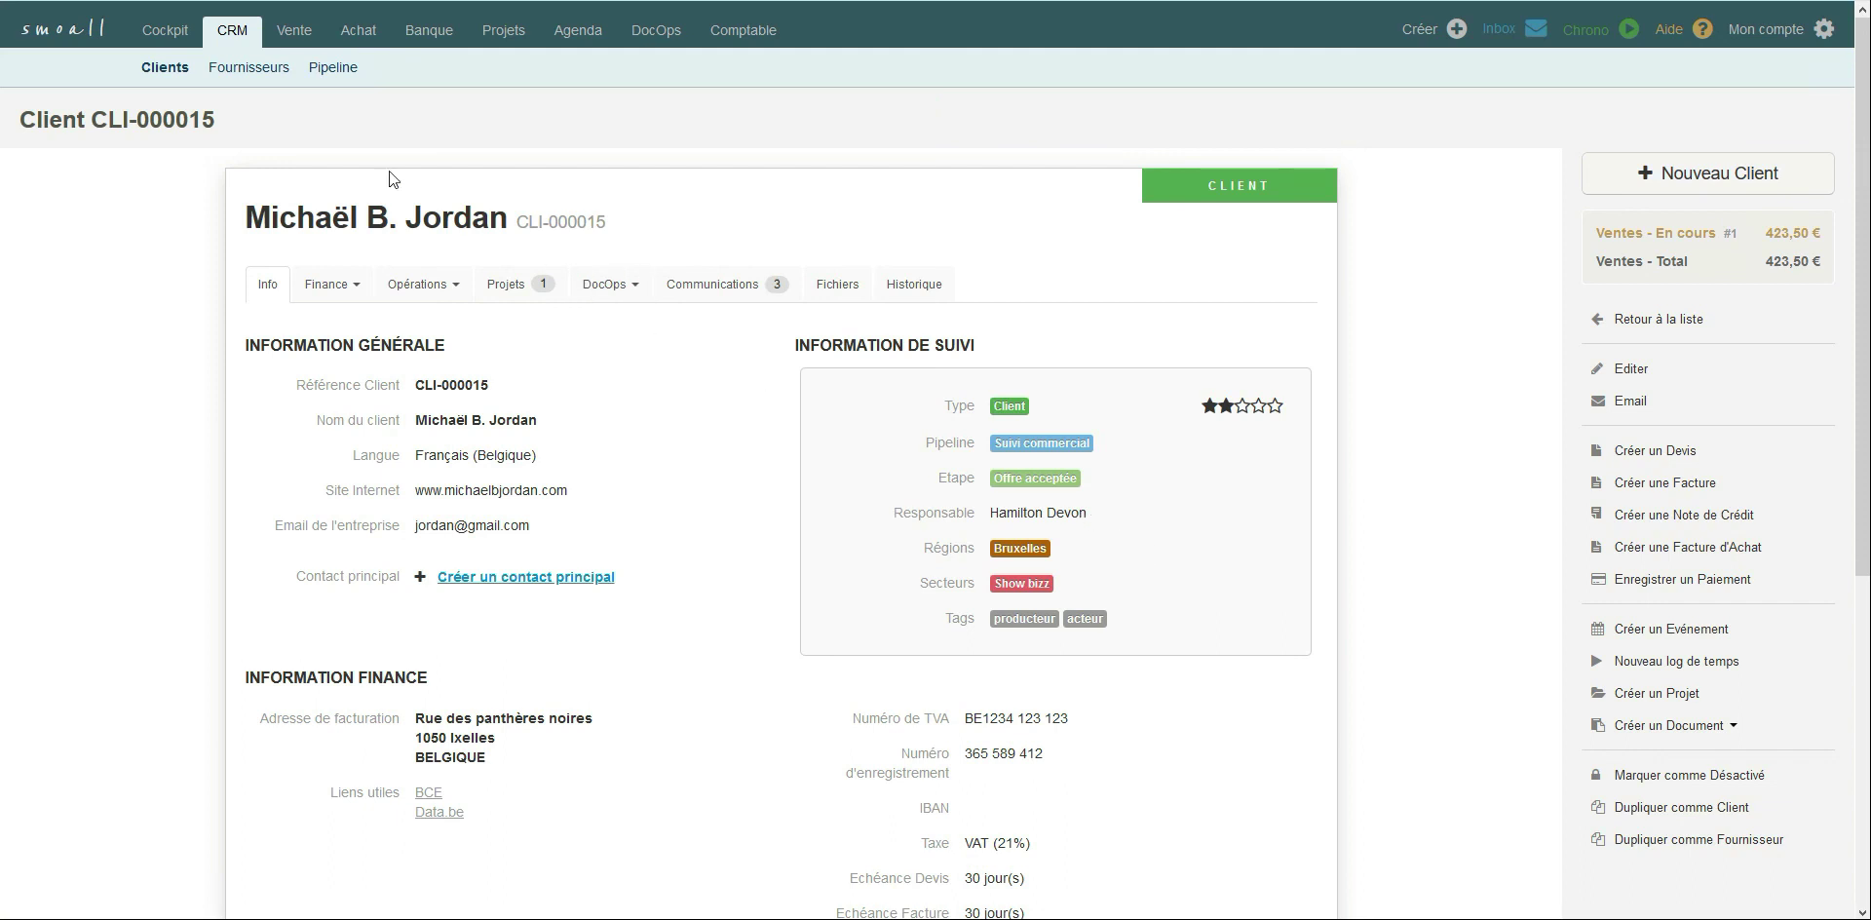
- Return to the client list and check the available search filters, then hide them again
click(171, 70)
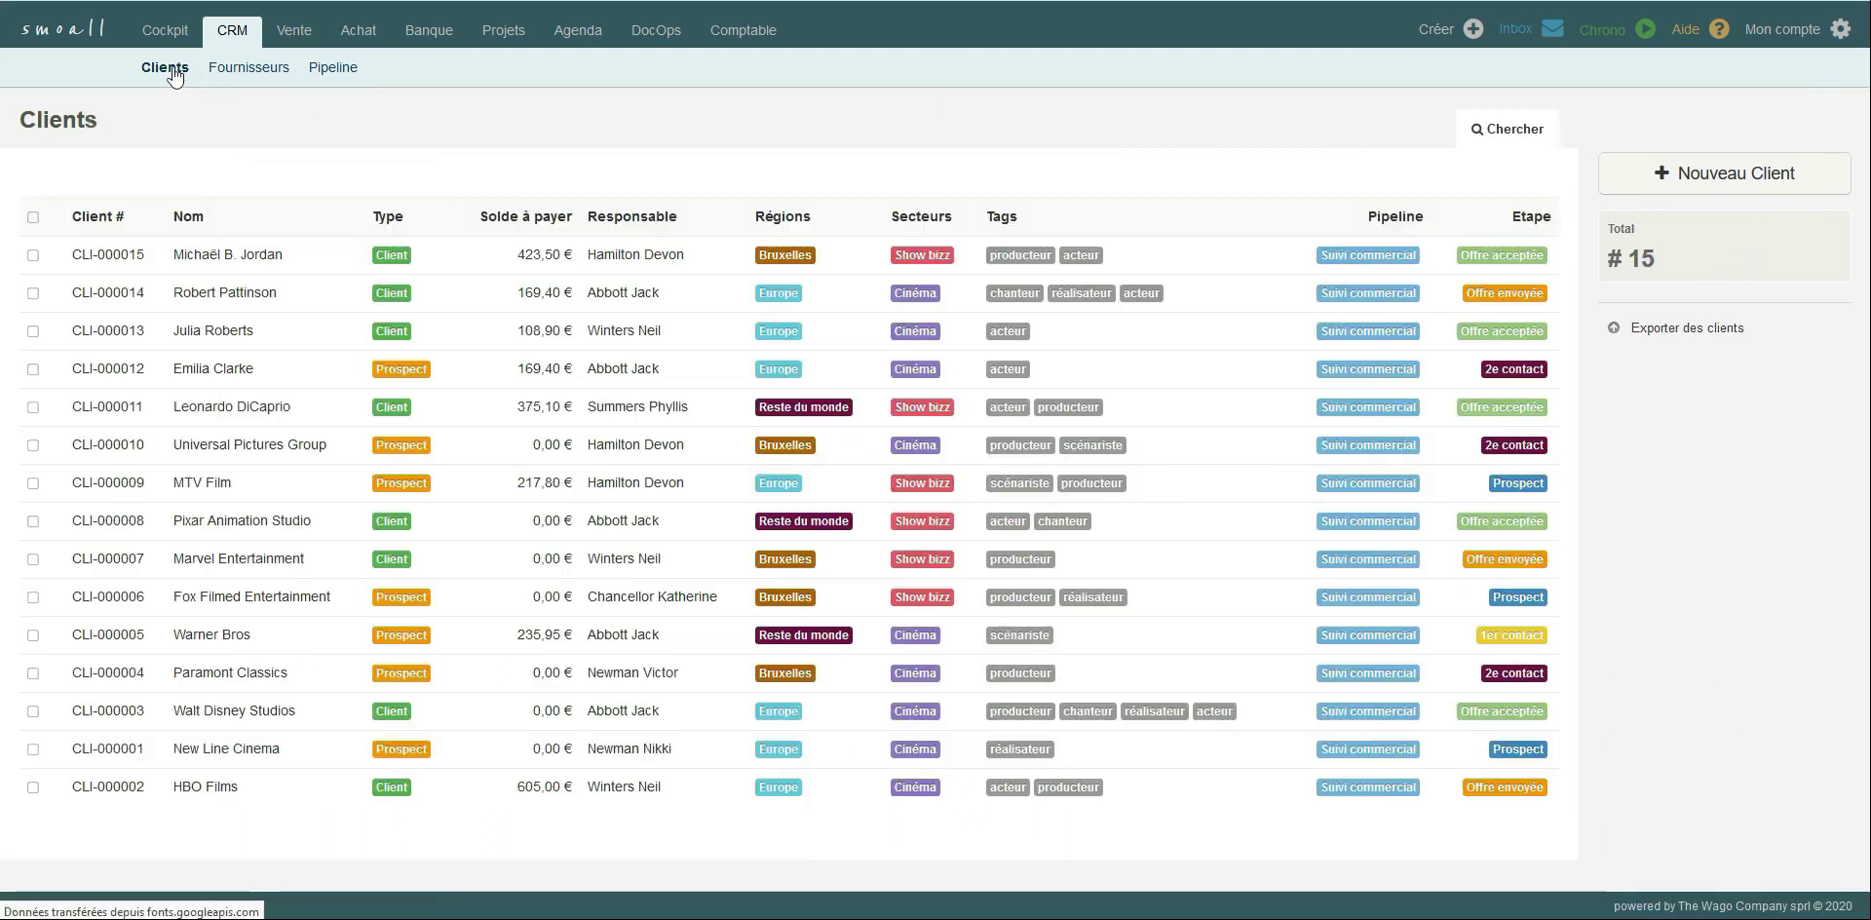
click(1491, 141)
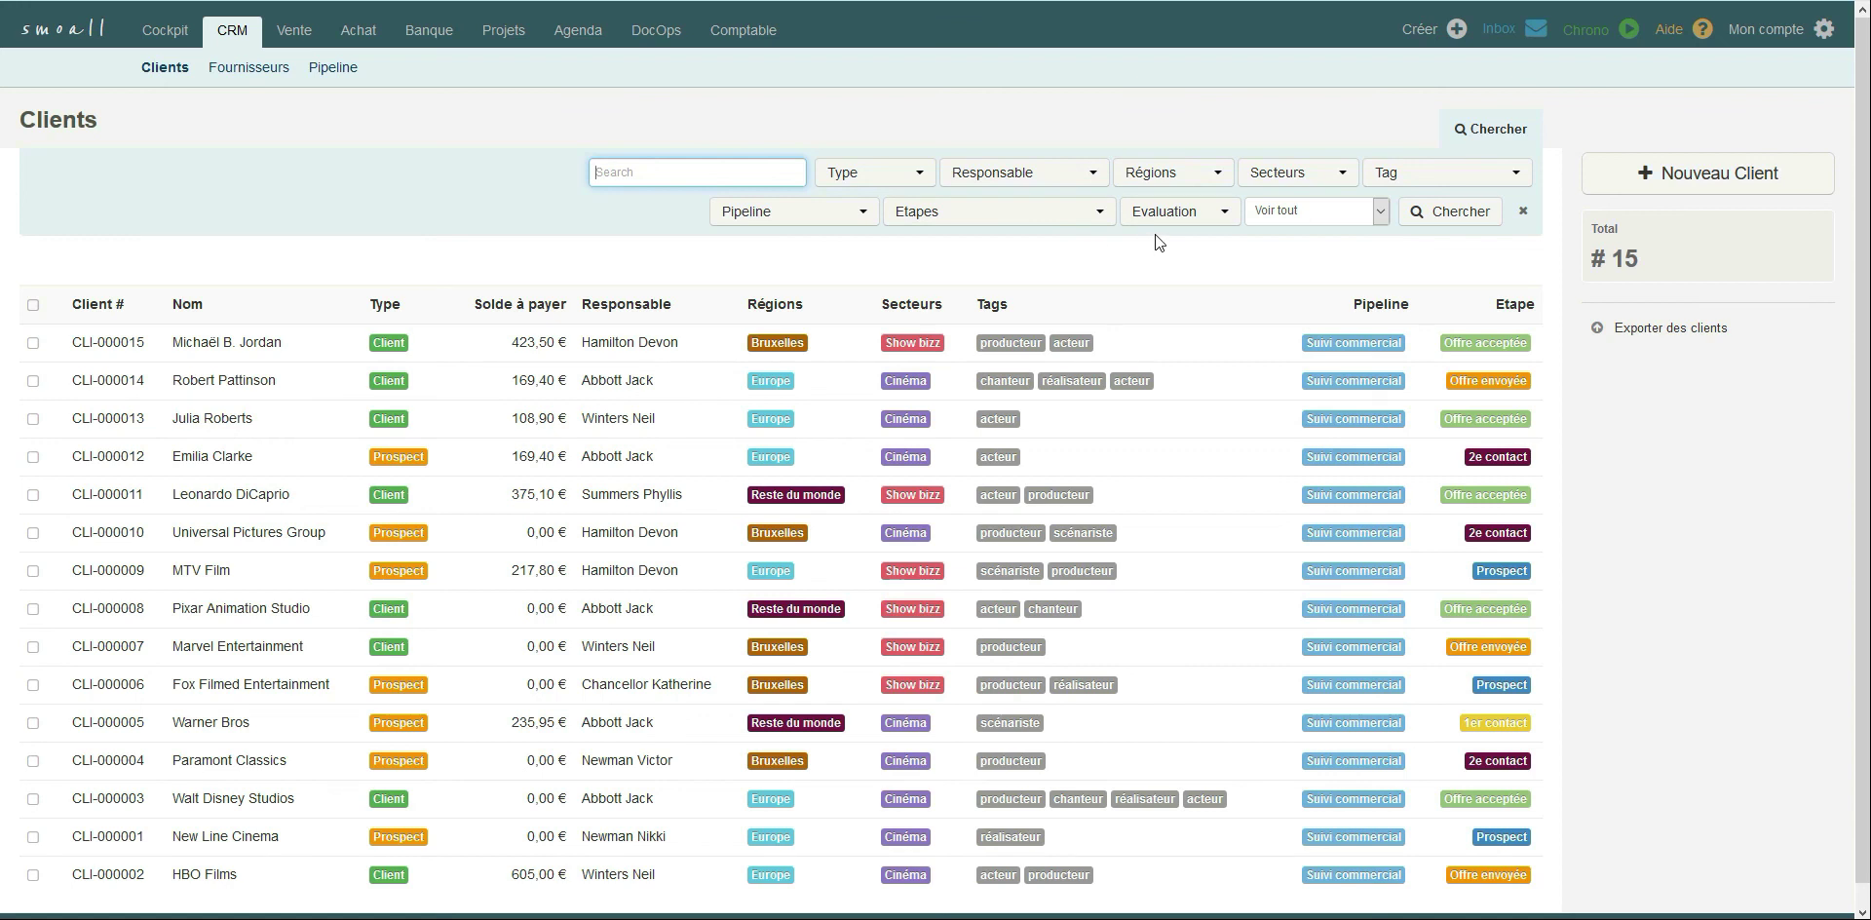
click(1458, 139)
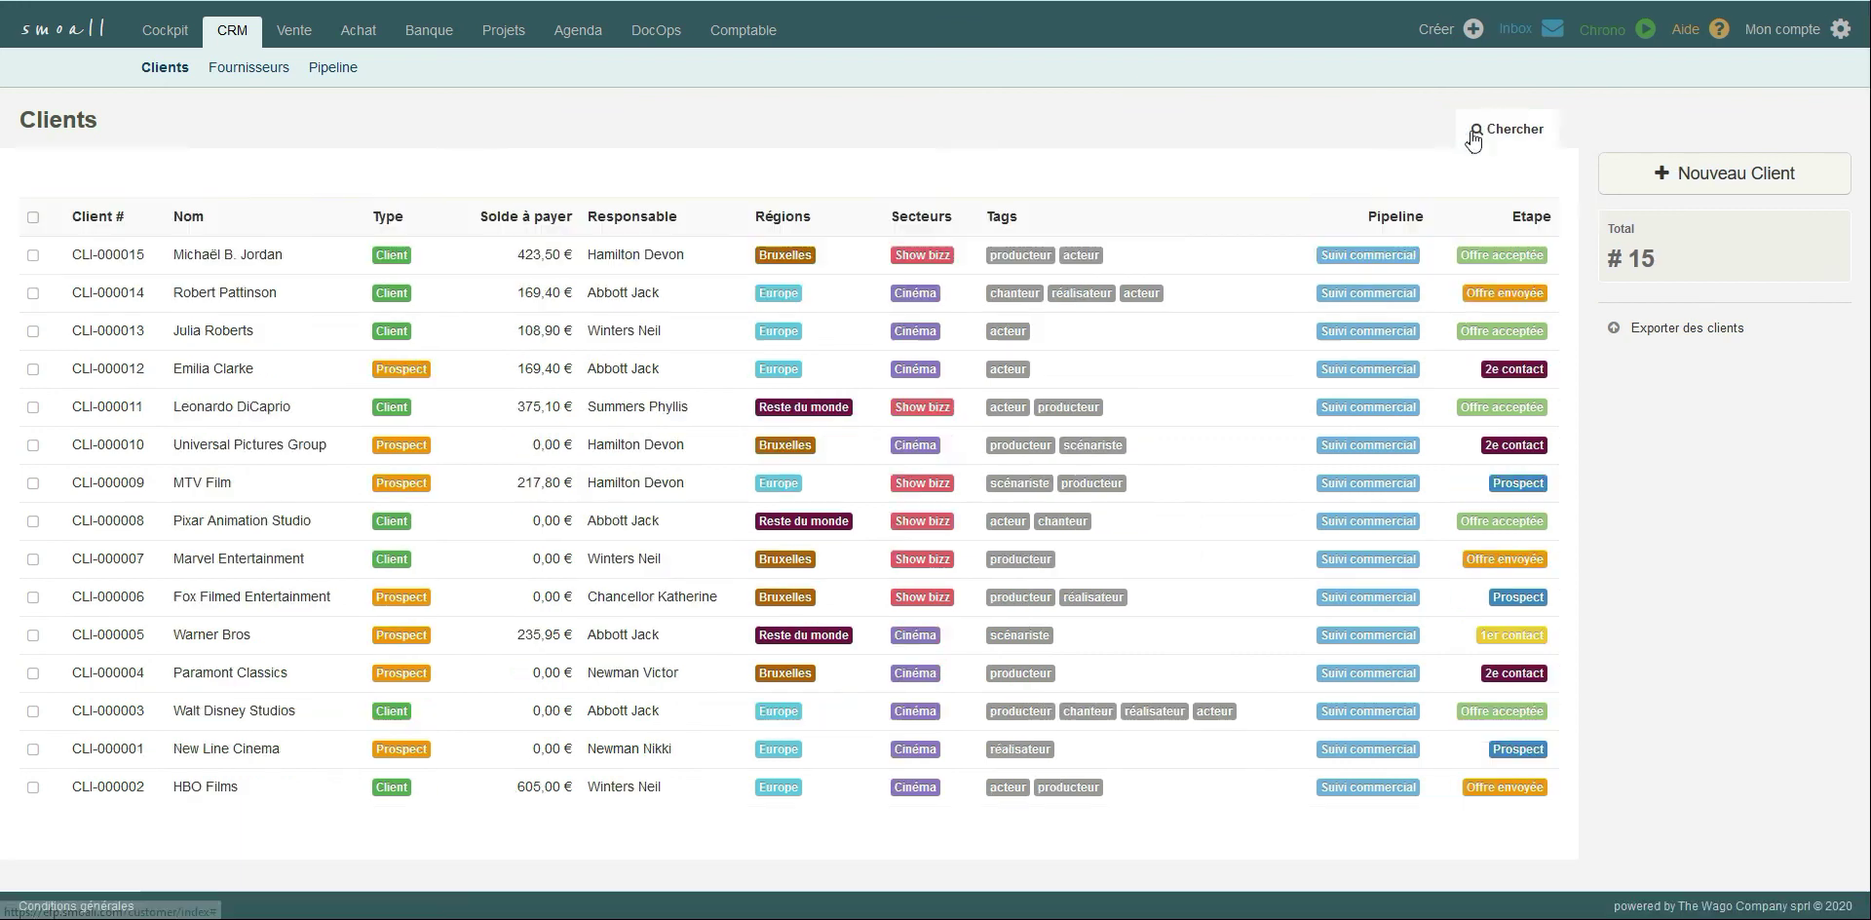